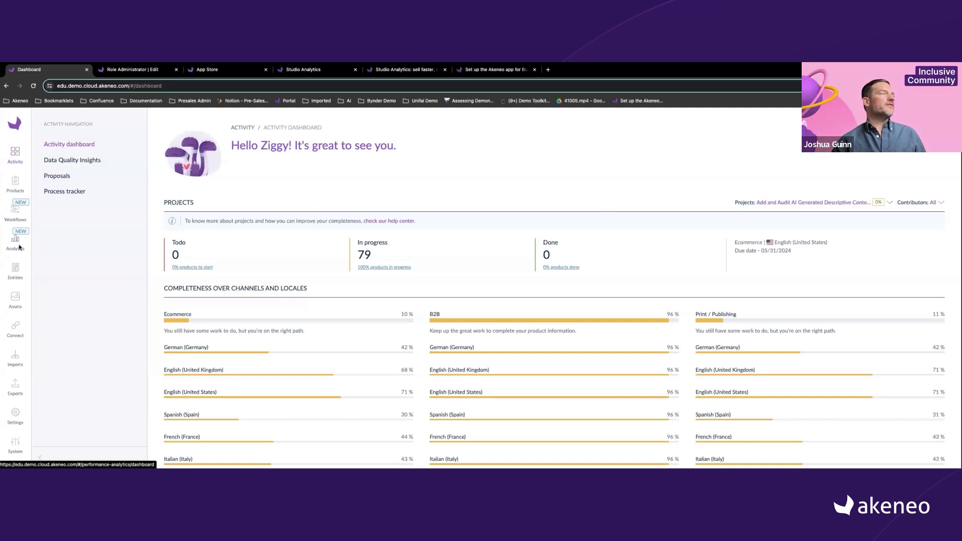
Step: Review the Analytics permission in the Administrator role's permission settings
click(129, 71)
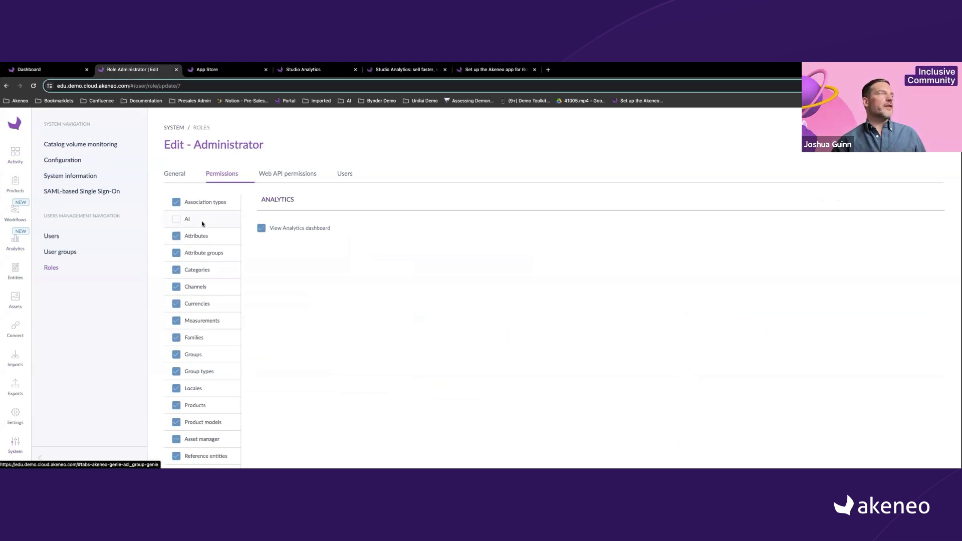
scroll(217, 258, down, 3)
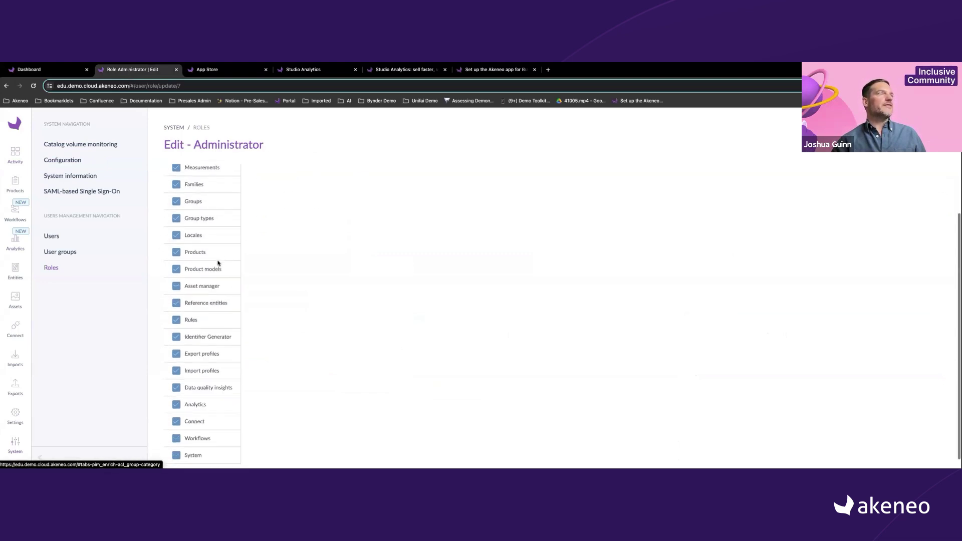
scroll(209, 377, down, 2)
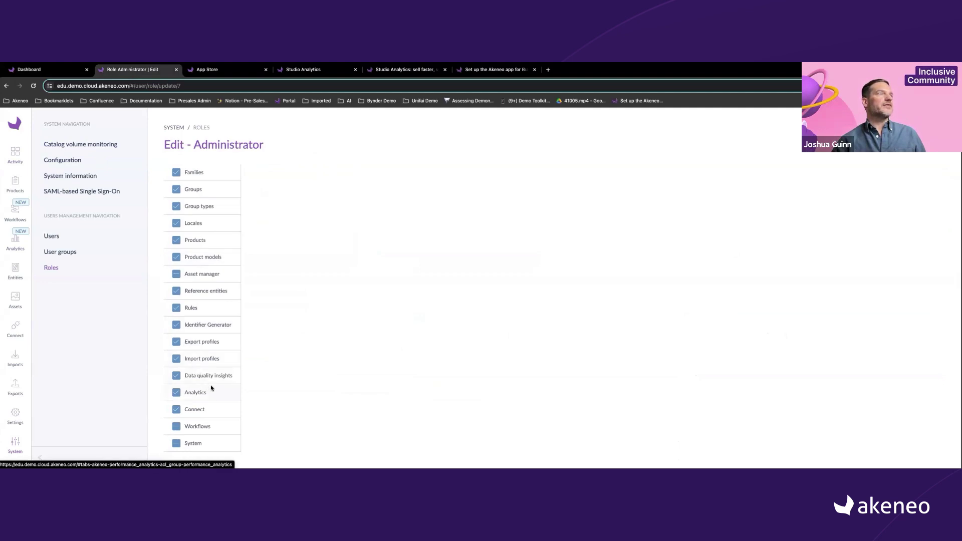
click(211, 388)
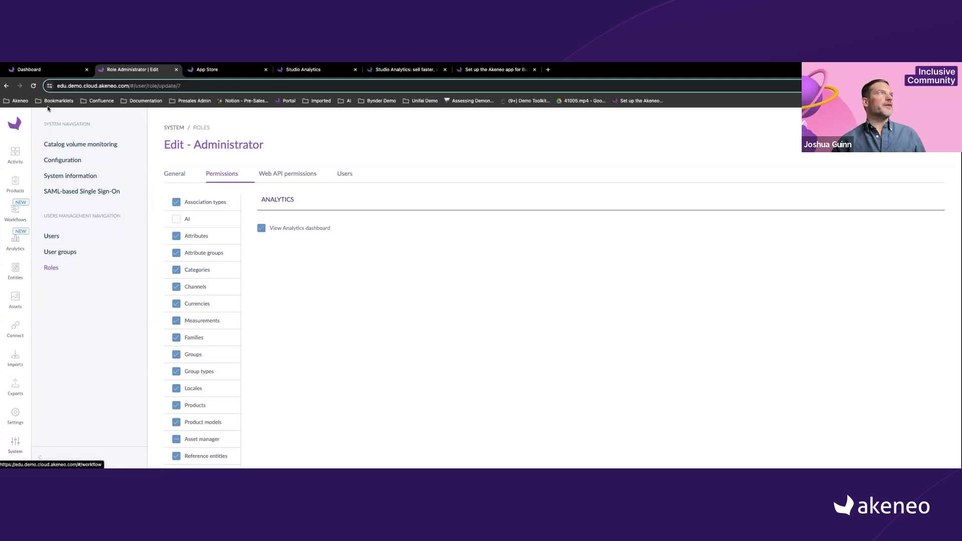
Step: Open the Analytics dashboard's configuration and set the metric to Total page views (qty)
click(46, 72)
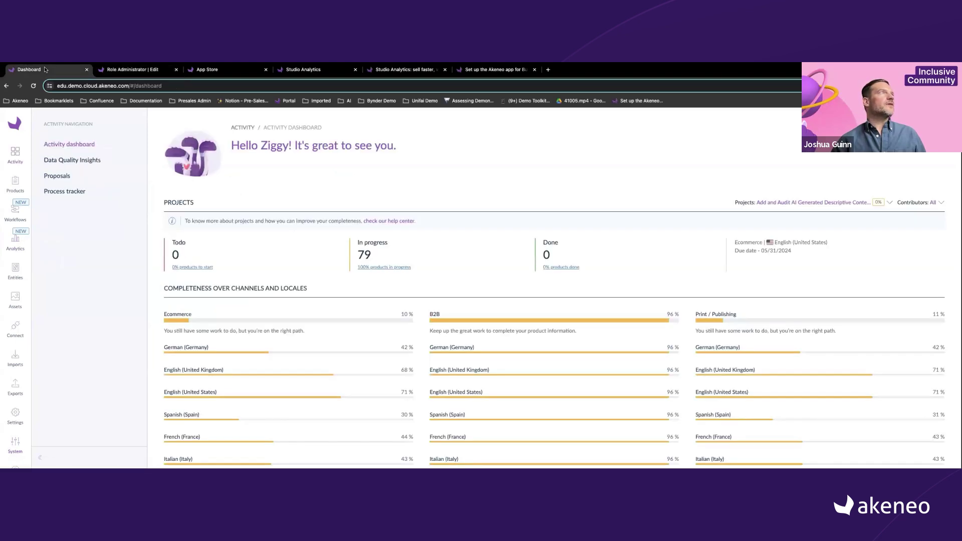
click(16, 244)
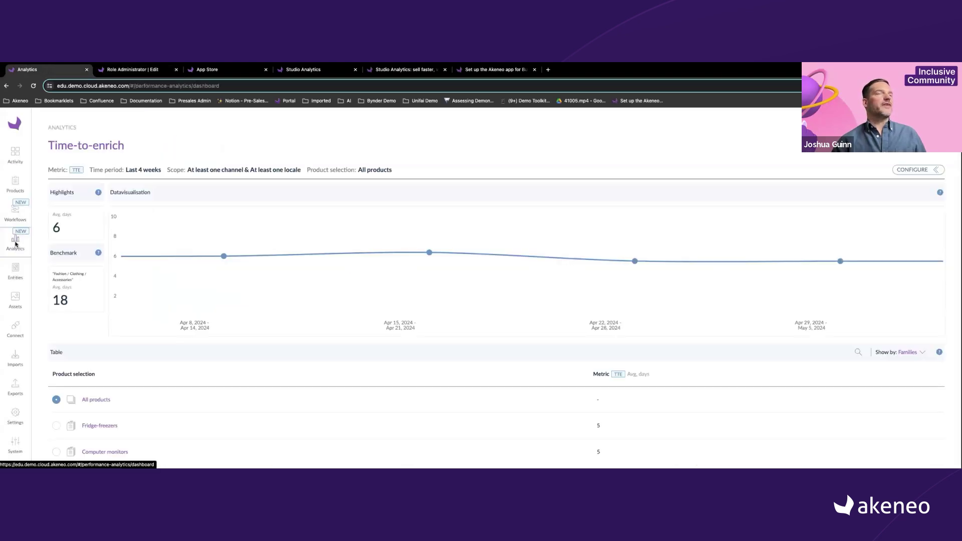
click(912, 170)
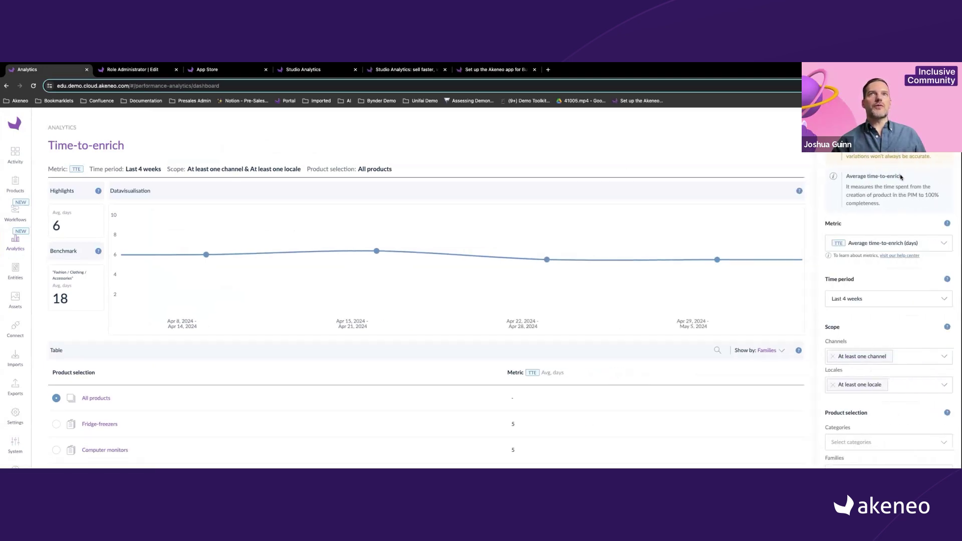
click(851, 242)
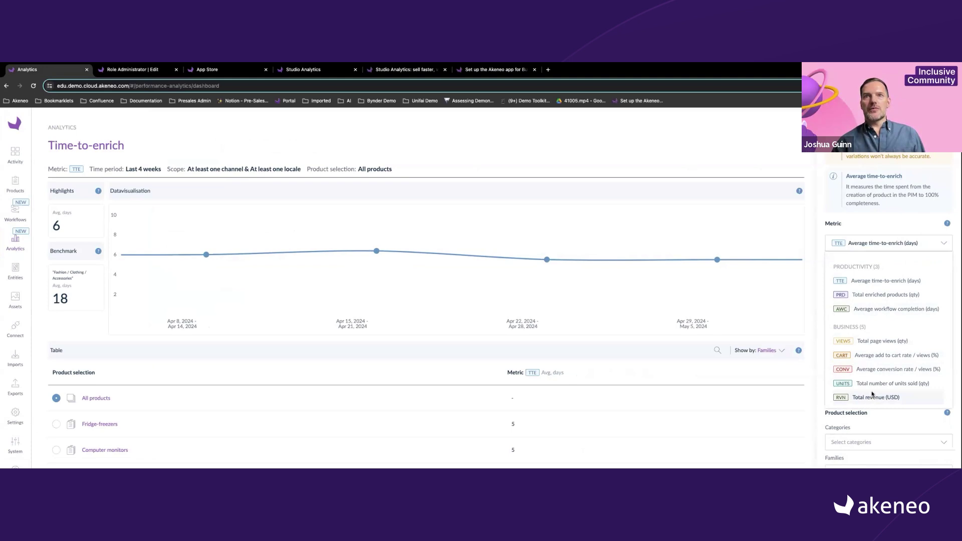
click(874, 342)
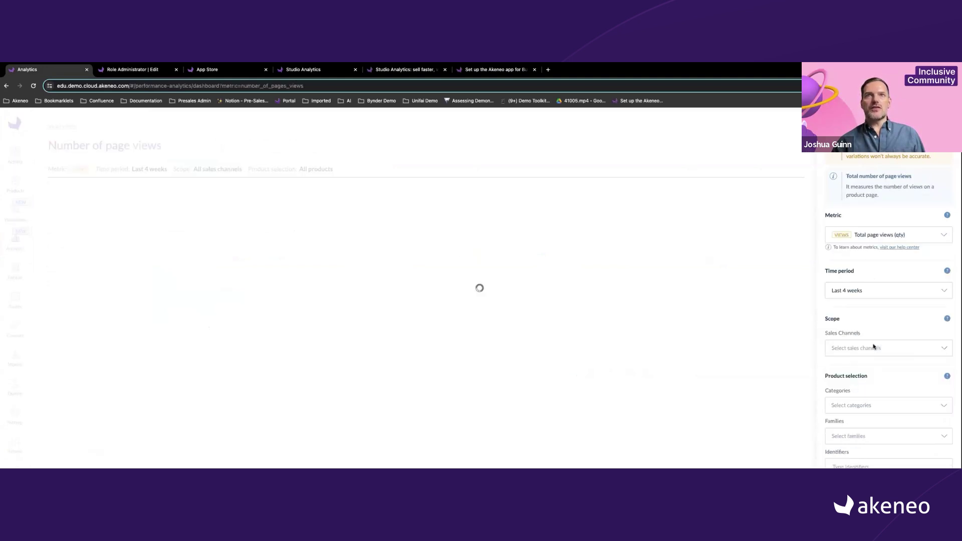
Step: Examine the time period choices and the scope, product selection and export options for the page views report
click(864, 293)
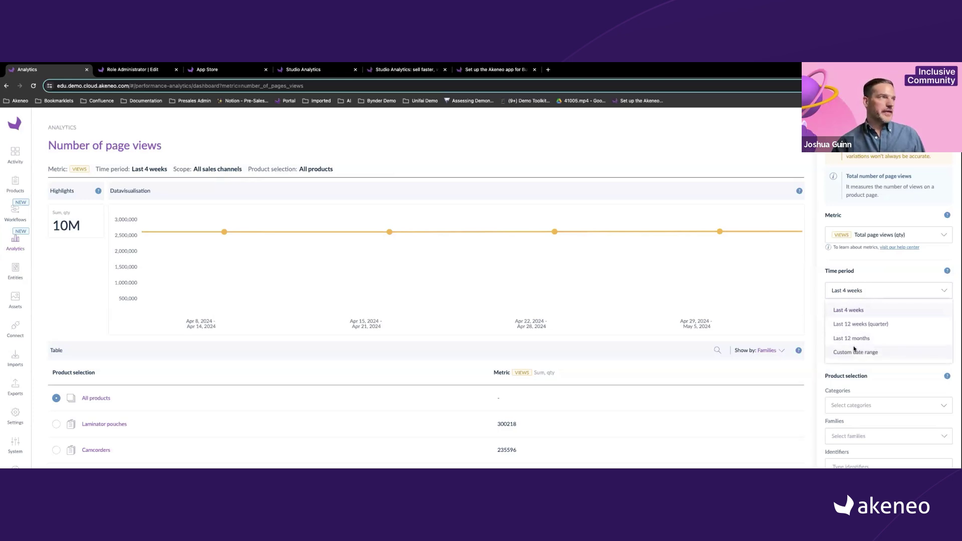
click(867, 277)
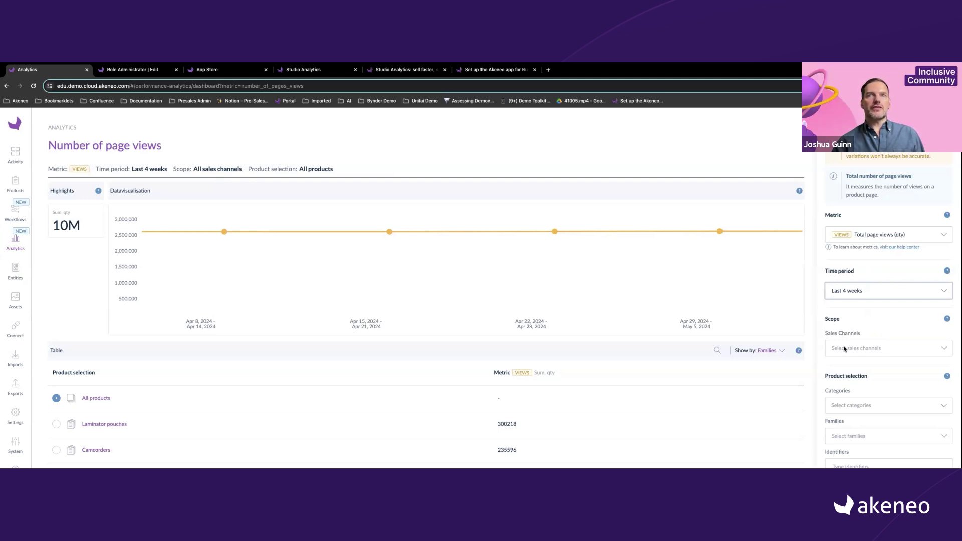
scroll(845, 349, down, 2)
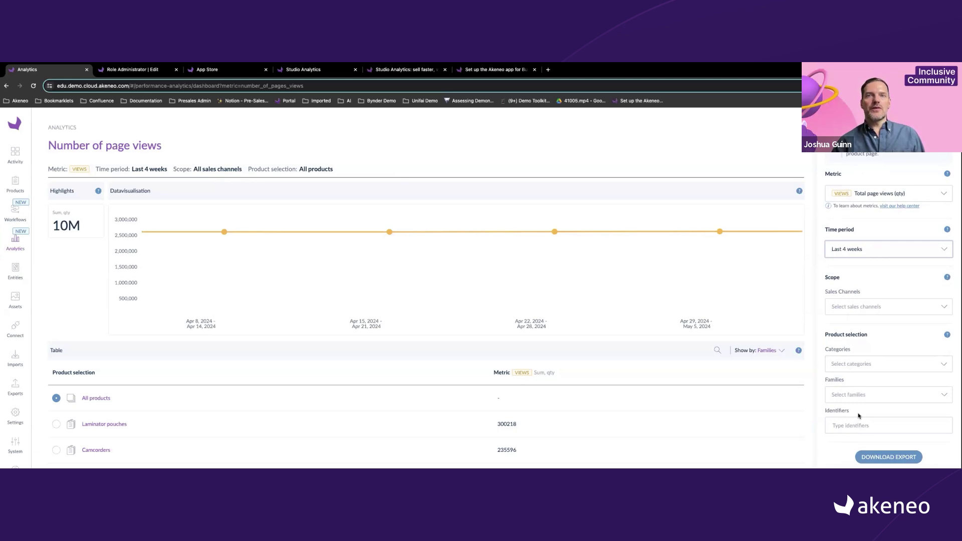
scroll(859, 416, up, 2)
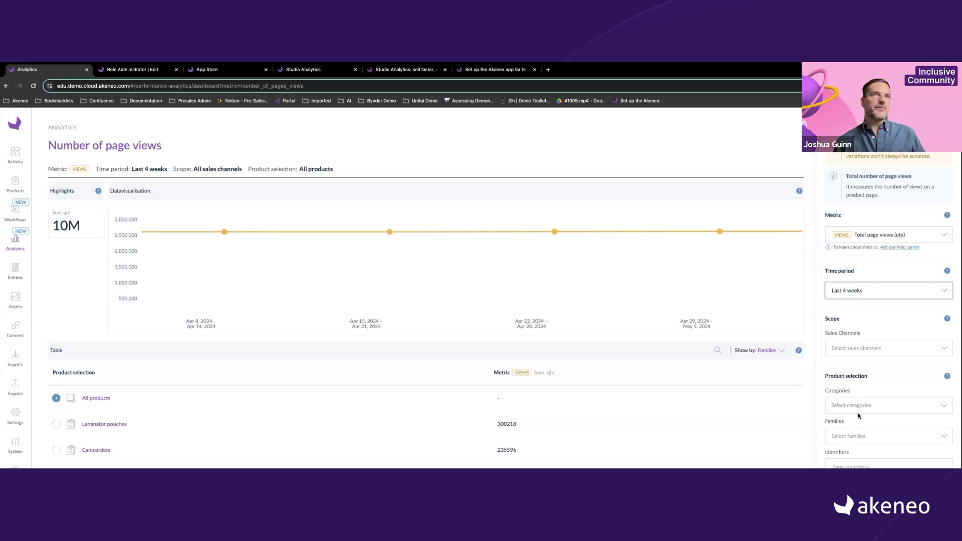
Step: Set the metric to Total number of units sold (qty) and limit the scope to the US website sales channel
click(882, 236)
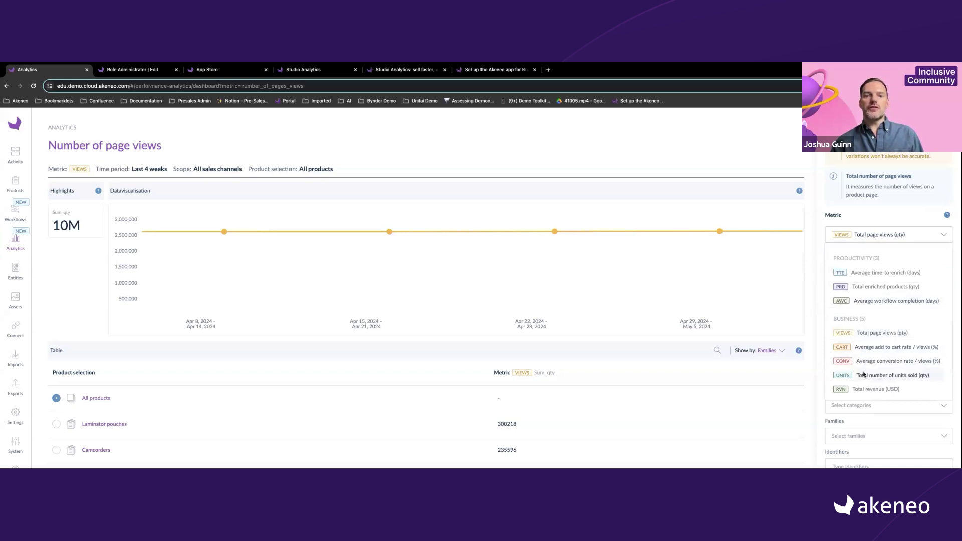
click(864, 375)
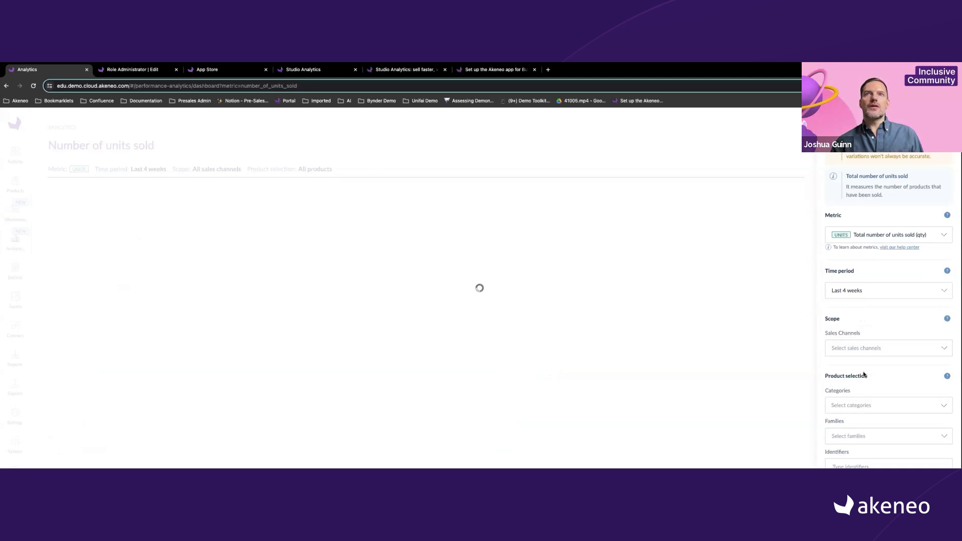
click(861, 347)
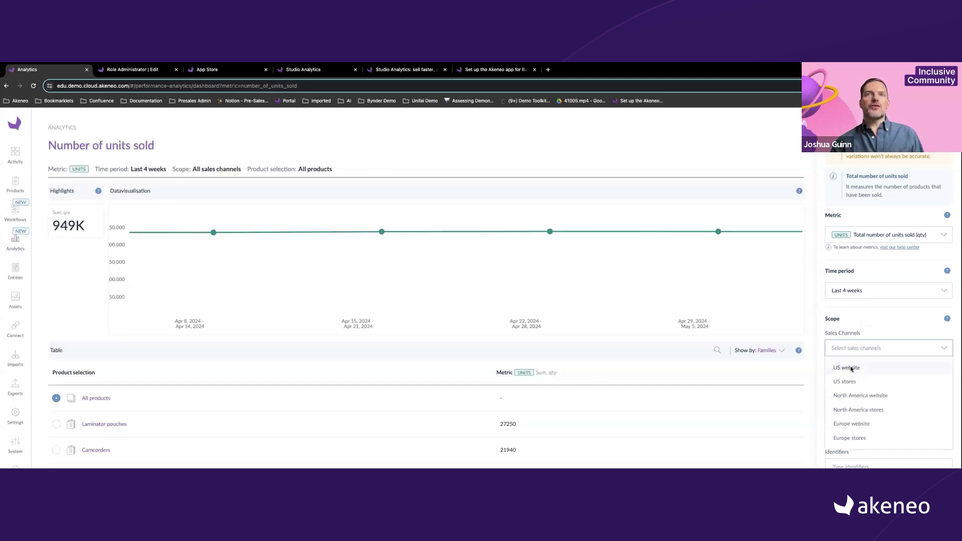
click(851, 368)
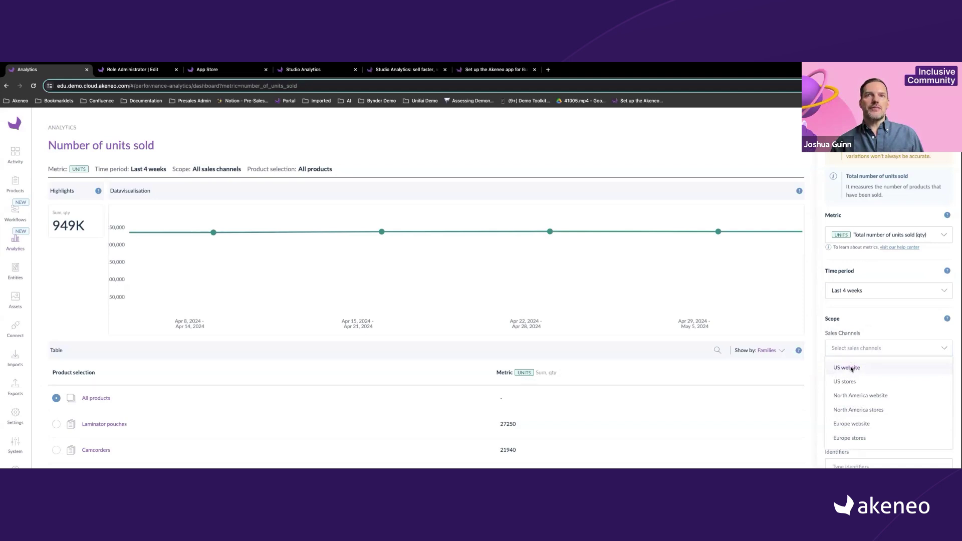
click(856, 326)
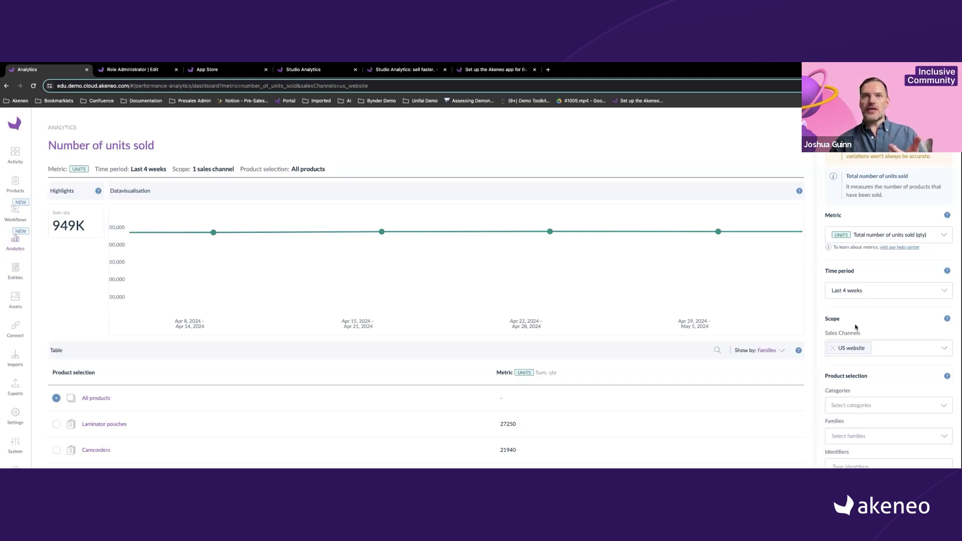
Step: Restrict the product selection to the Shoes family
scroll(857, 424, down, 2)
click(855, 403)
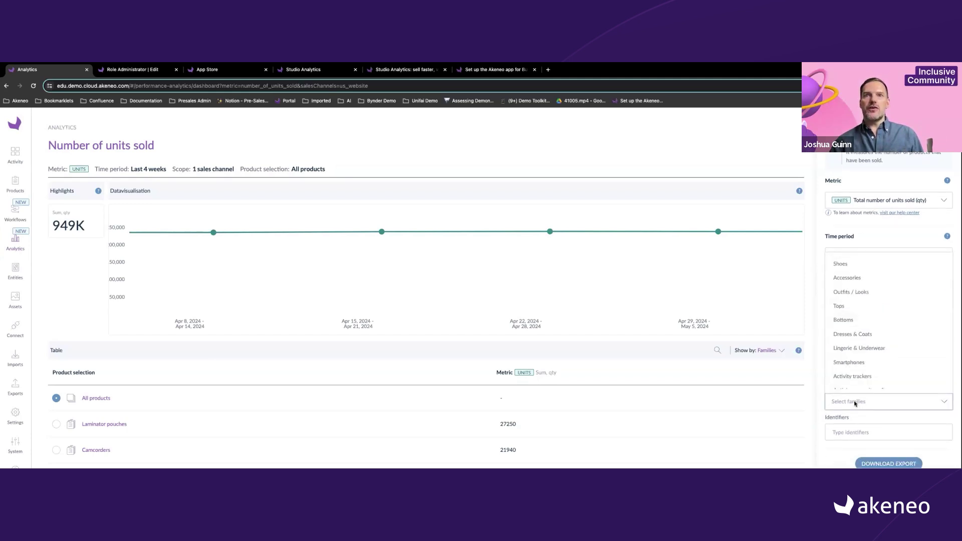
click(844, 266)
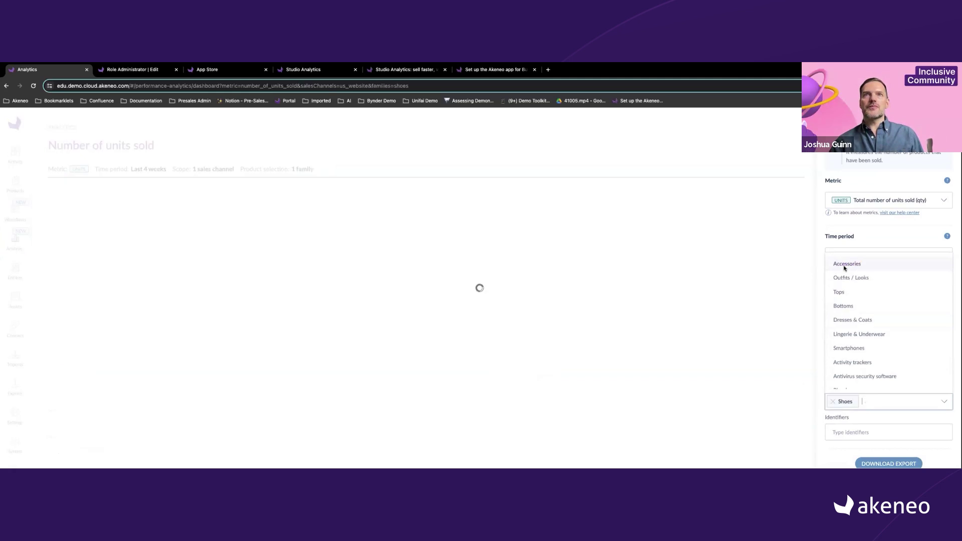
click(861, 233)
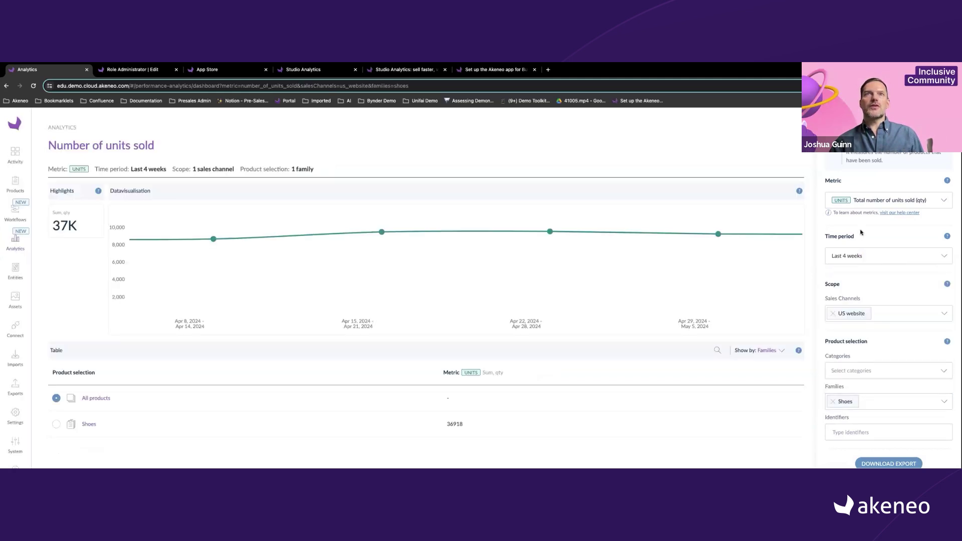
Step: Inspect the number of units sold at each weekly point of the chart
mouse_move(265, 221)
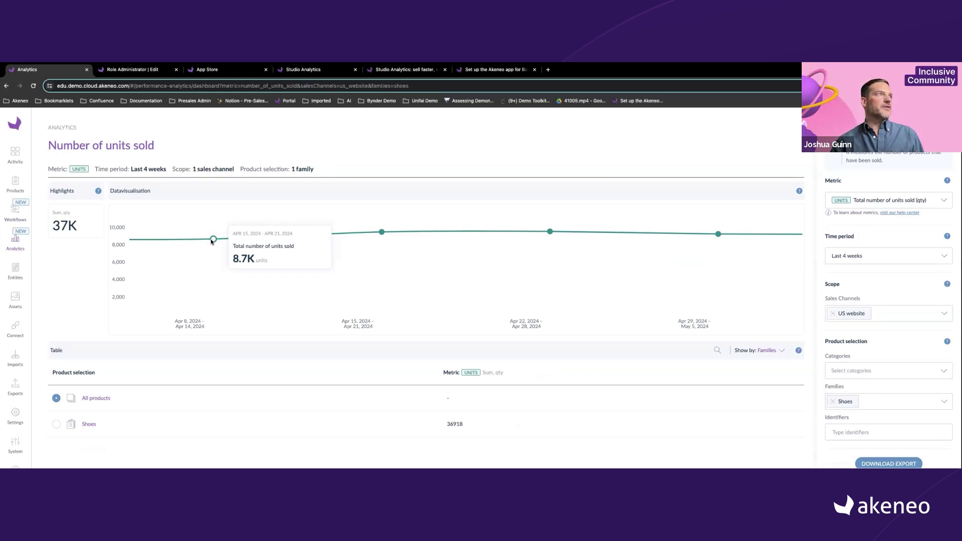
mouse_move(375, 234)
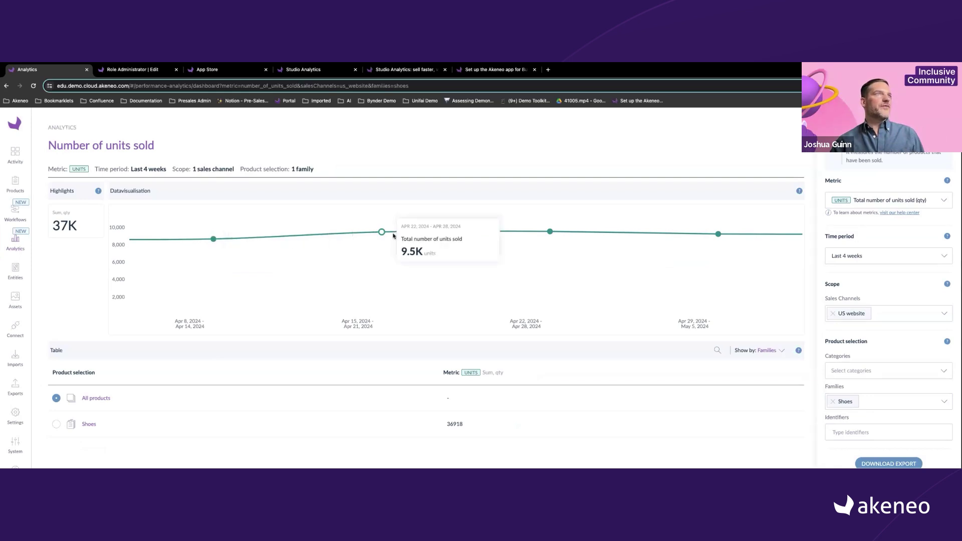
mouse_move(545, 237)
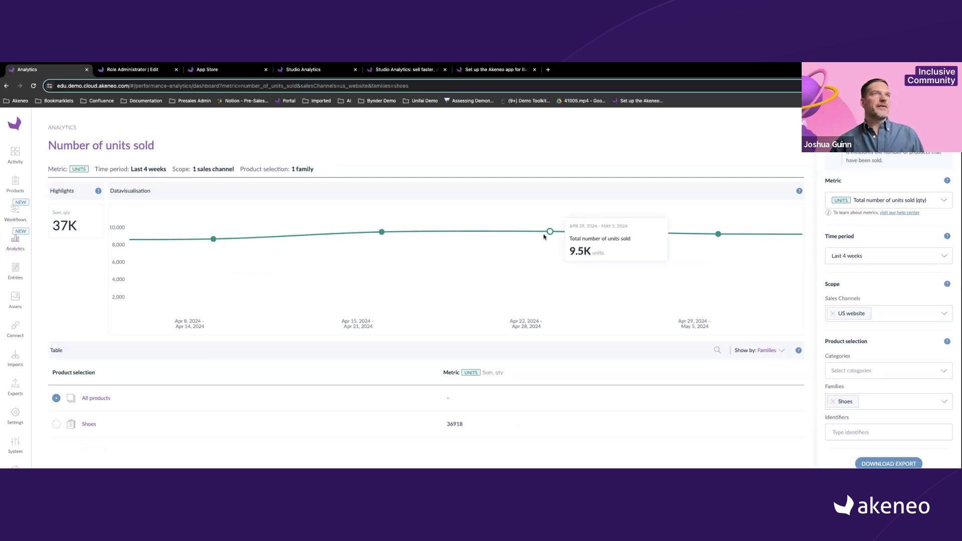
mouse_move(729, 237)
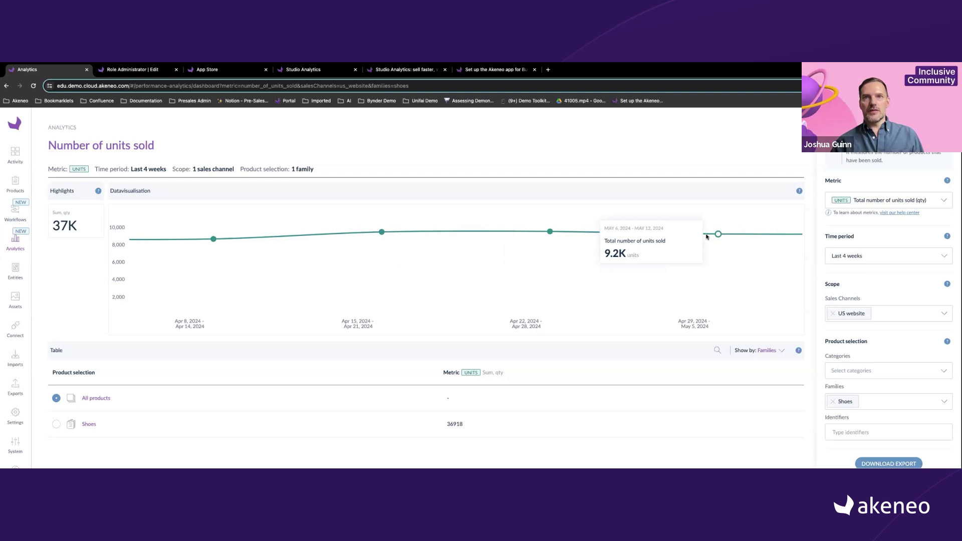
Step: Show the table by categories, chart the Men category under E-commerce > Clothing, and reselect All products
click(767, 353)
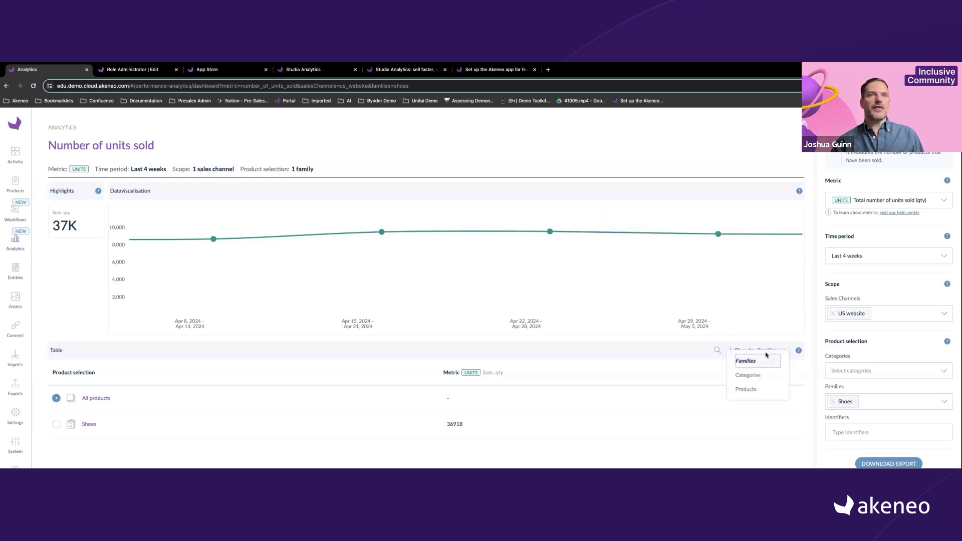
click(753, 374)
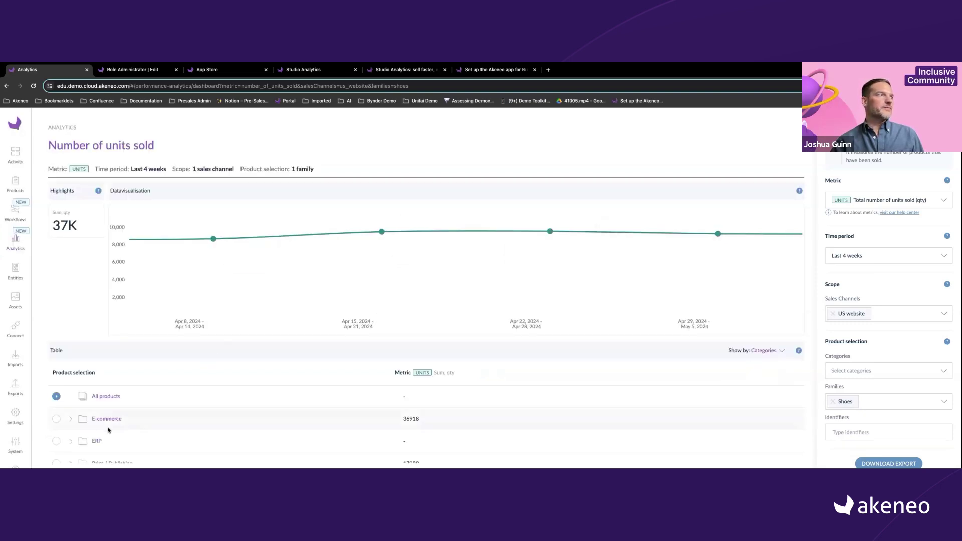
click(70, 420)
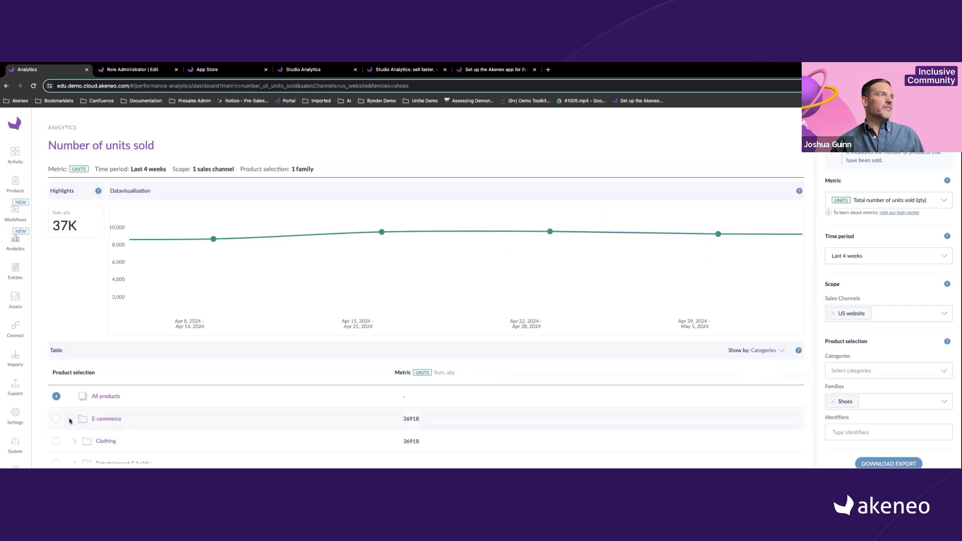
scroll(71, 419, down, 1)
click(75, 394)
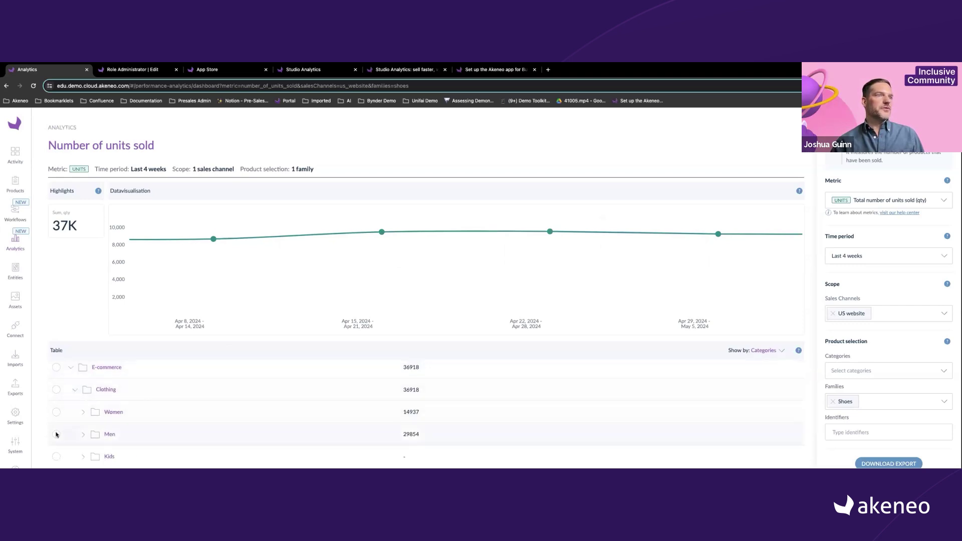
click(56, 434)
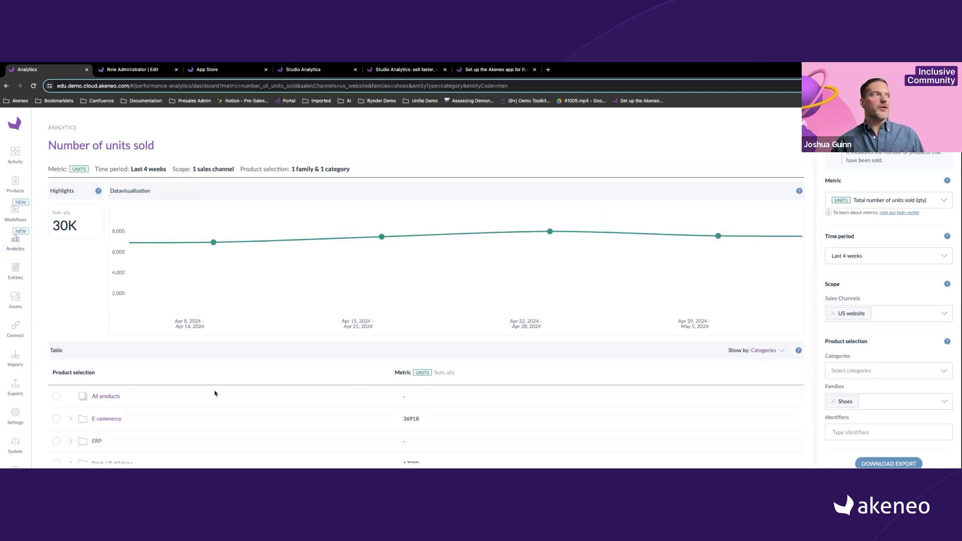
click(56, 396)
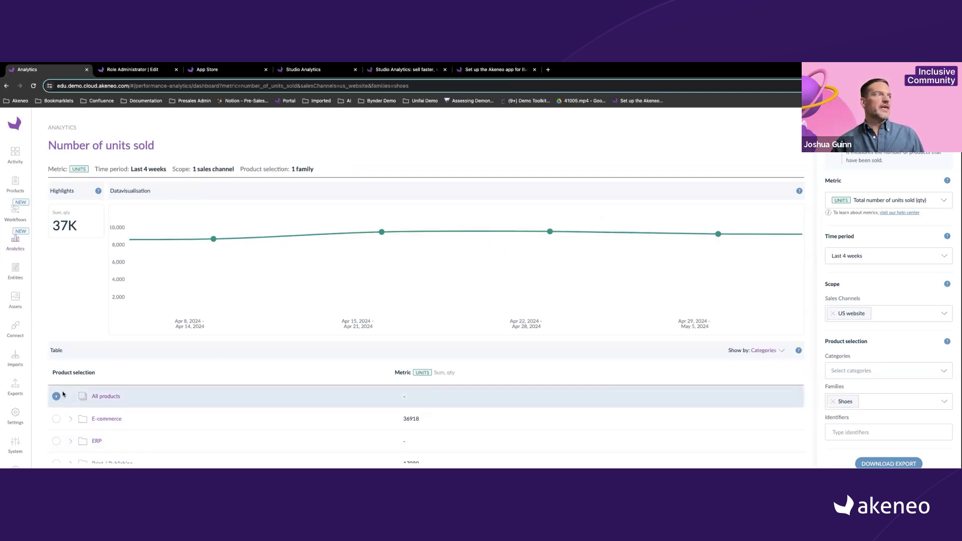
Step: Show the table by products and browse the units sold for the individual shoes
click(769, 351)
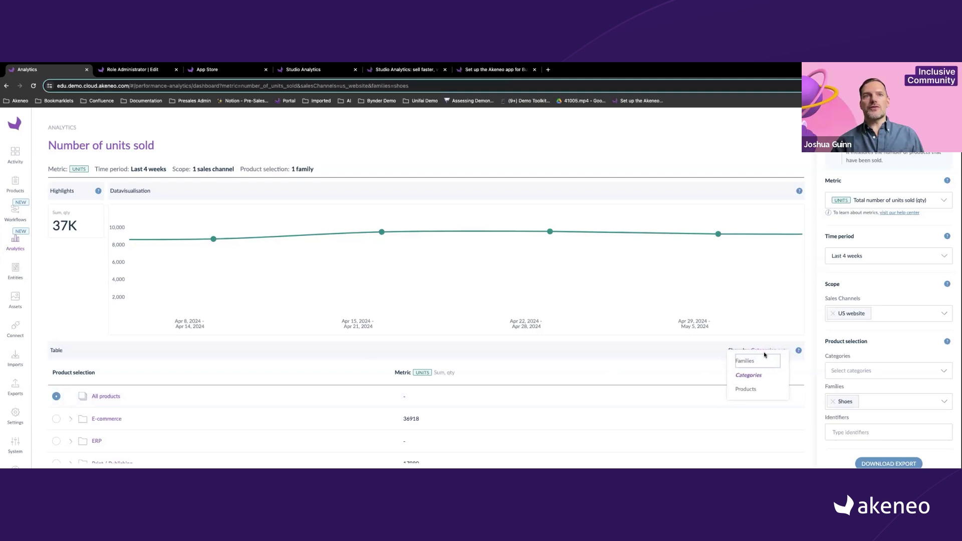
click(746, 388)
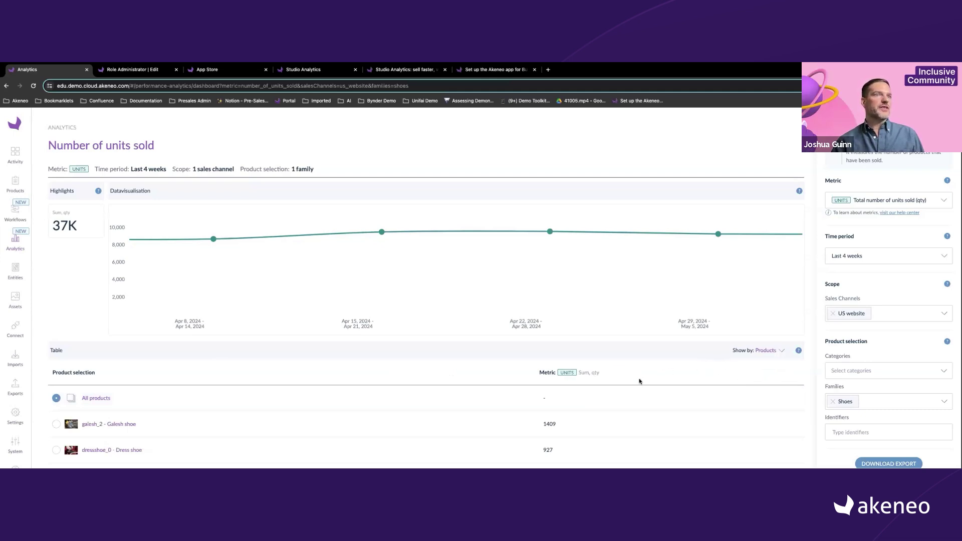
scroll(639, 381, down, 5)
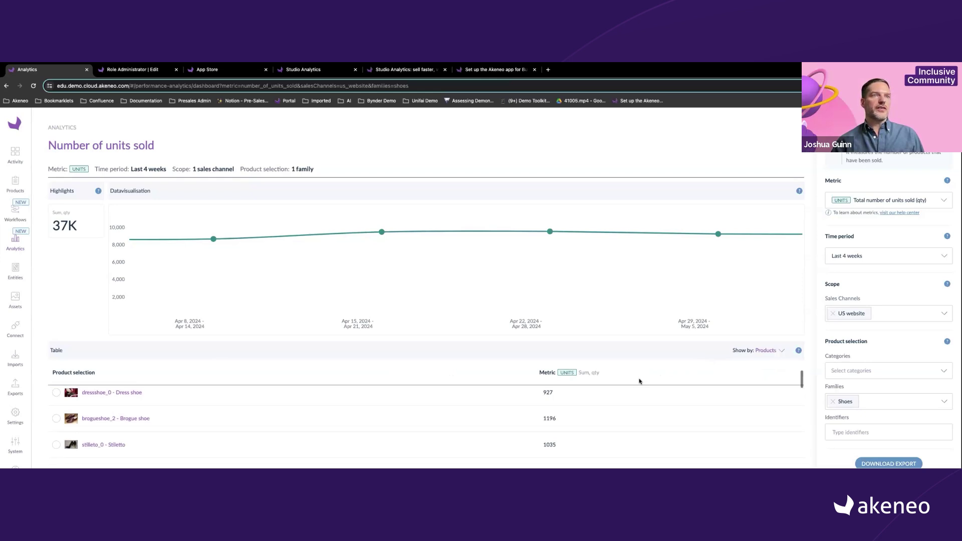
scroll(640, 381, down, 5)
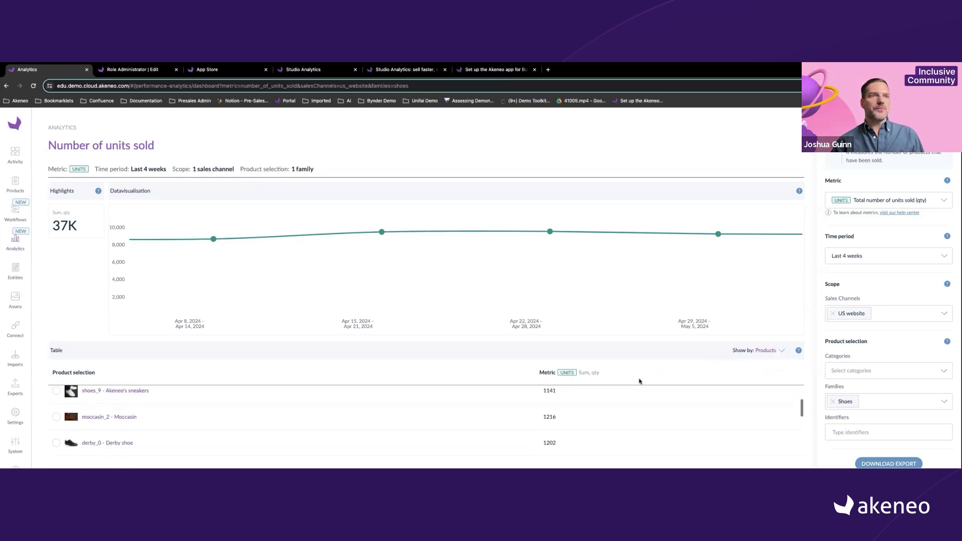
Step: Return to the start of the product table and inspect the weekly points of the units sold chart
scroll(640, 382, up, 10)
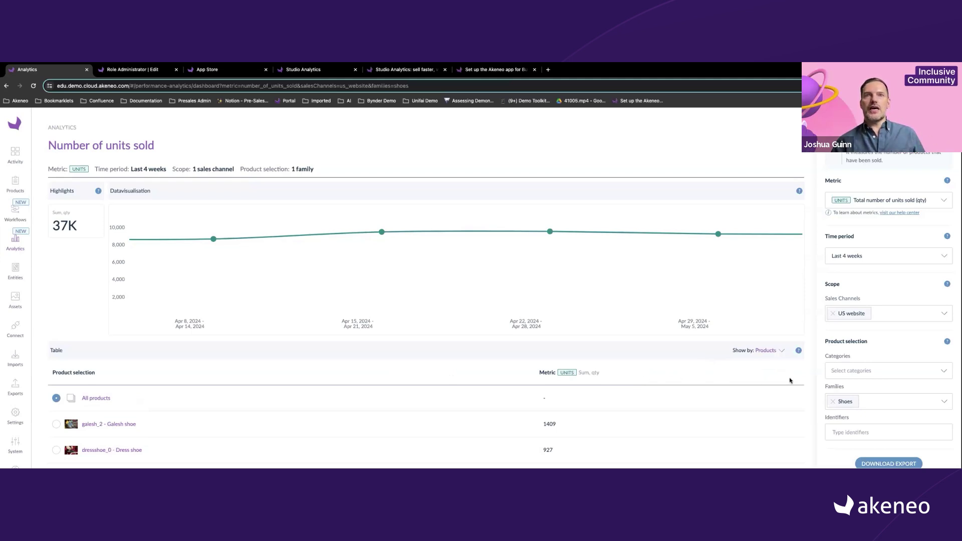
scroll(832, 353, down, 1)
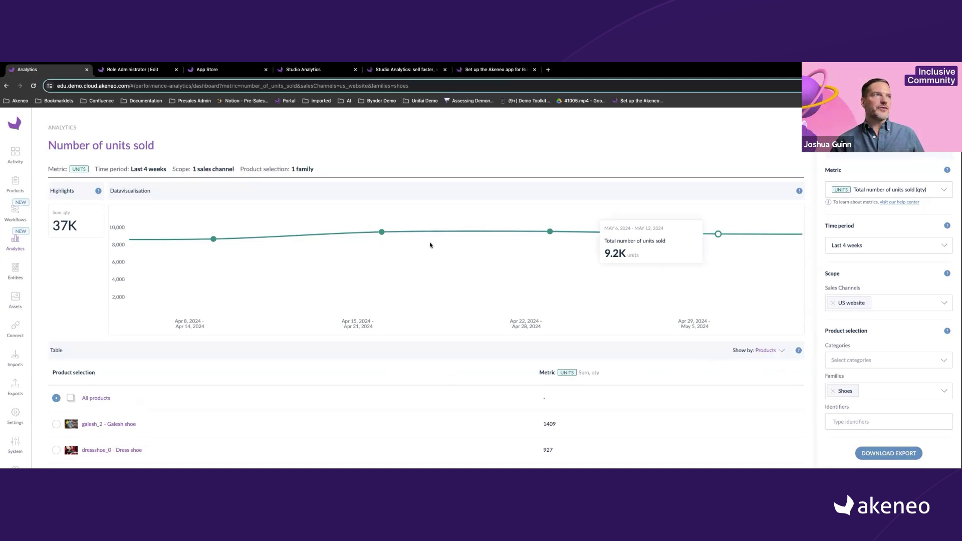
mouse_move(386, 247)
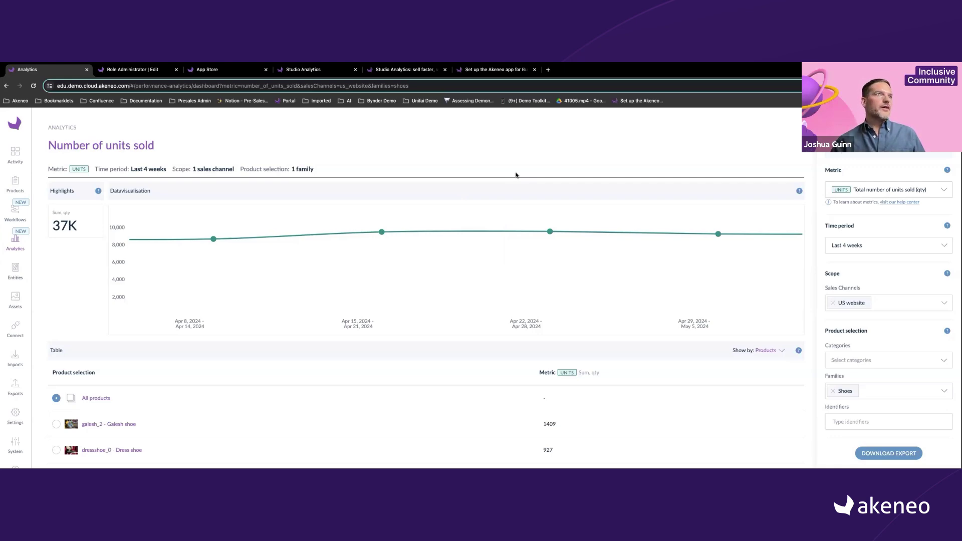
key(ctrl+Right)
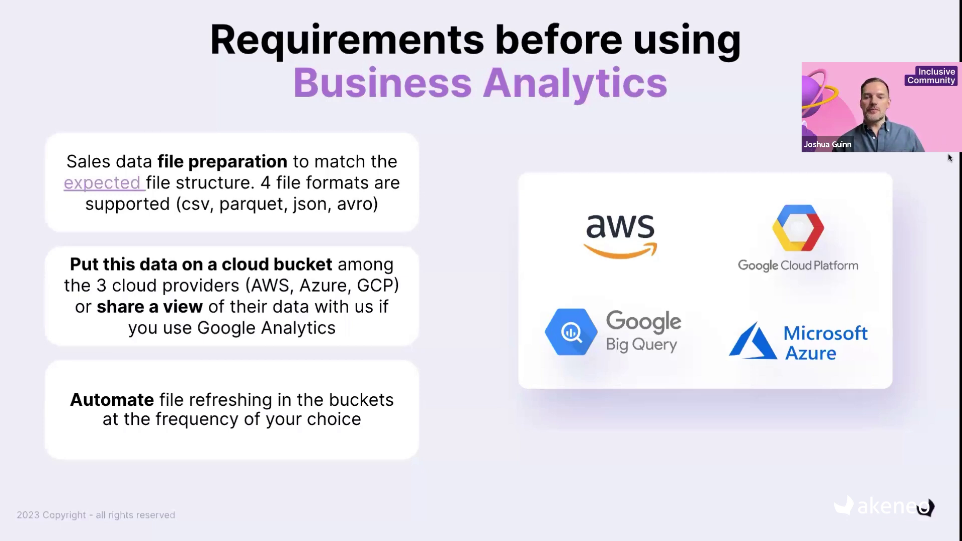
key(Right)
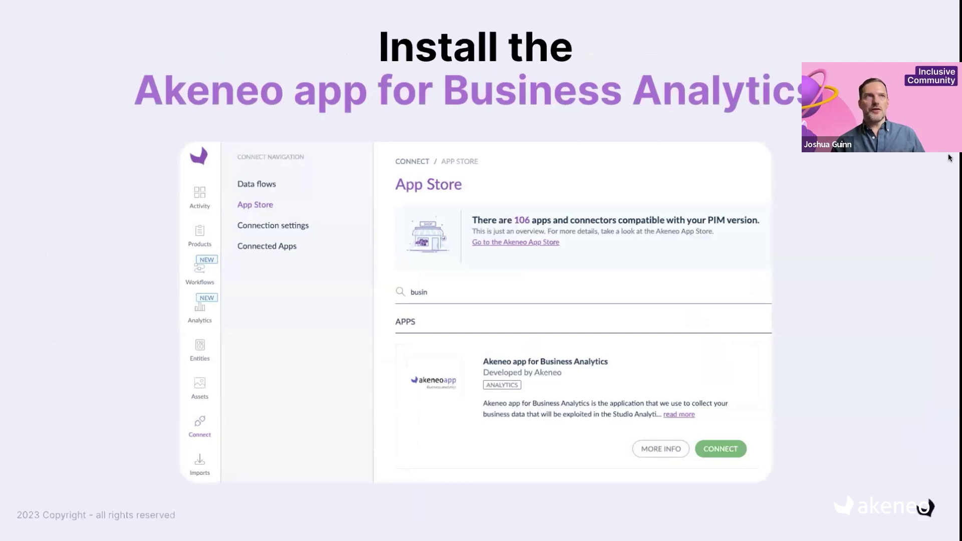
key(Right)
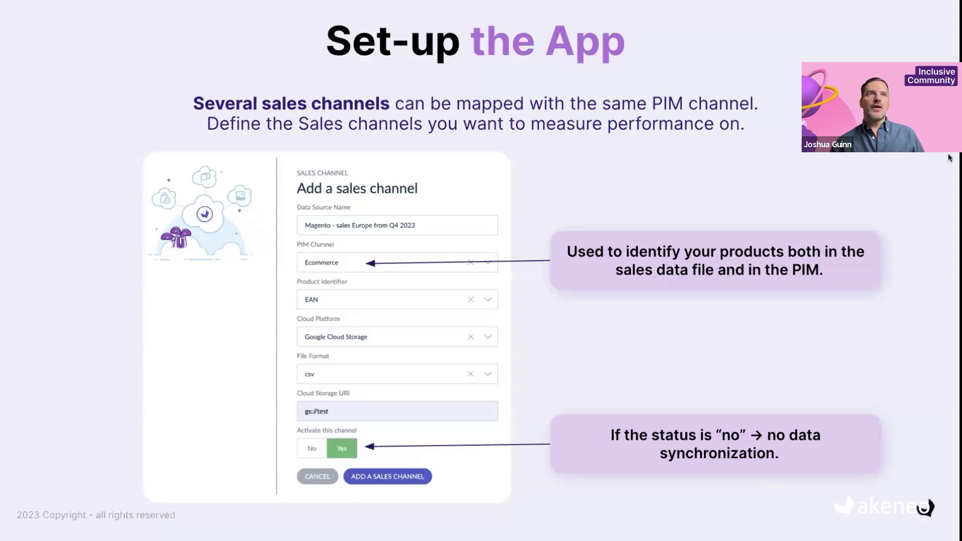
key(ctrl+Left)
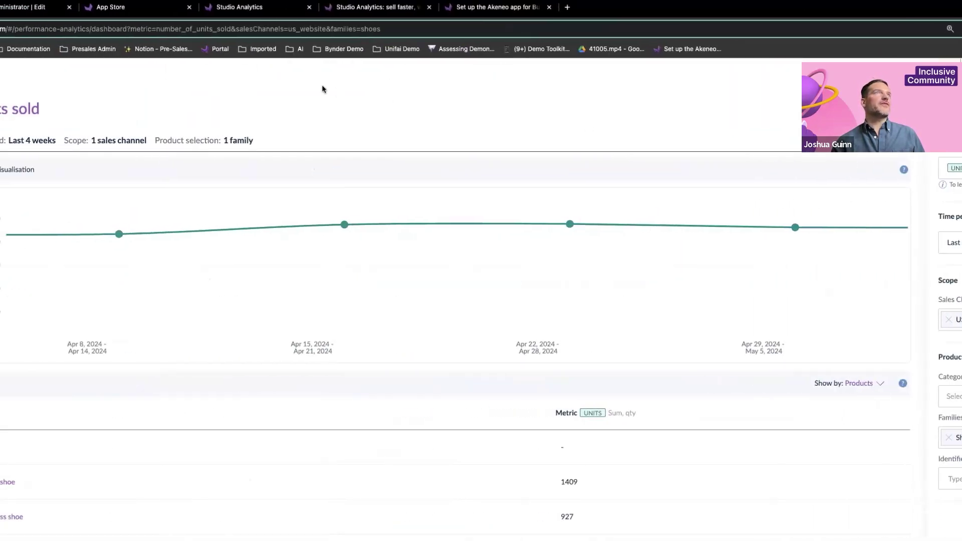
Step: Search the App Store for "Analytics" and start connecting the Akeneo app for Business Analytics
click(147, 9)
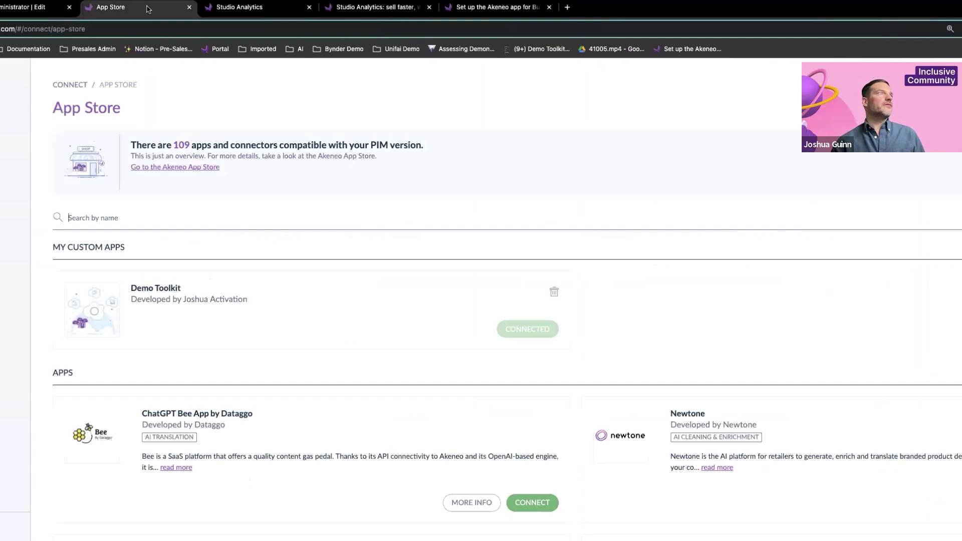
click(105, 223)
text(Analytics)
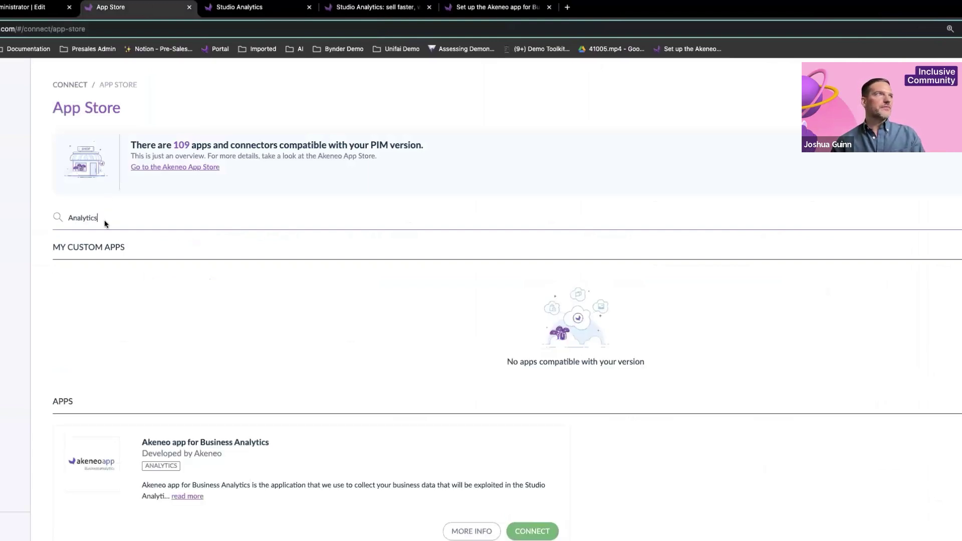
scroll(331, 366, down, 2)
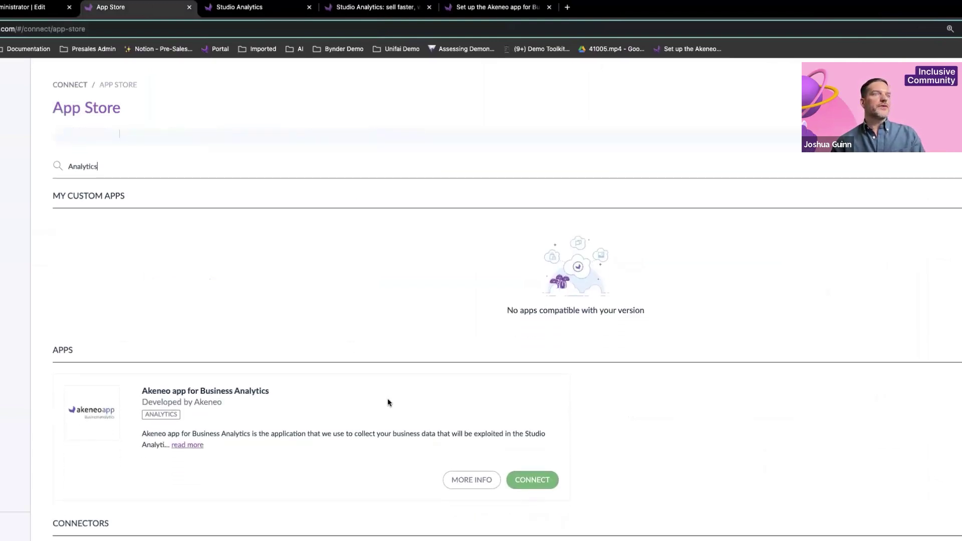
click(532, 477)
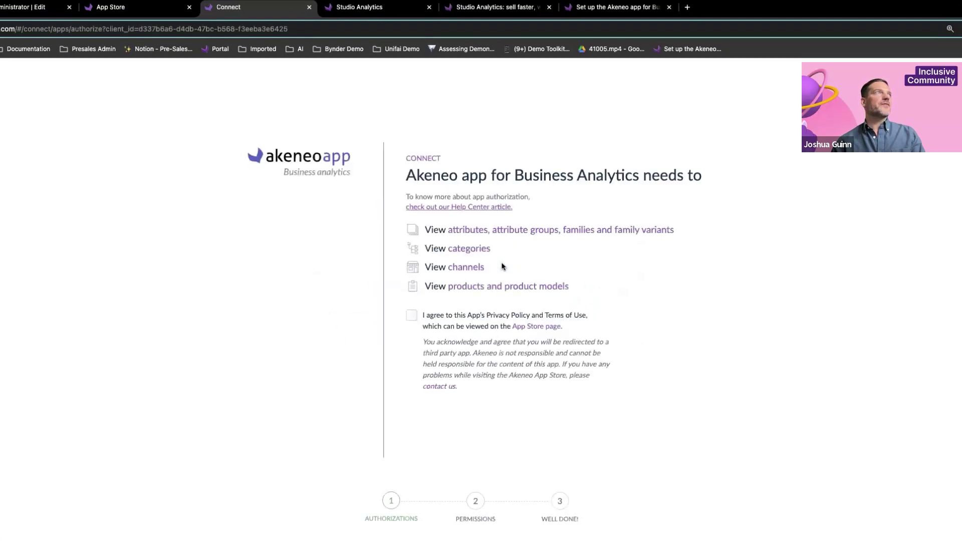
Step: Accept the app's privacy policy and terms, and authorize it to view all category trees, locales and attribute groups
click(411, 315)
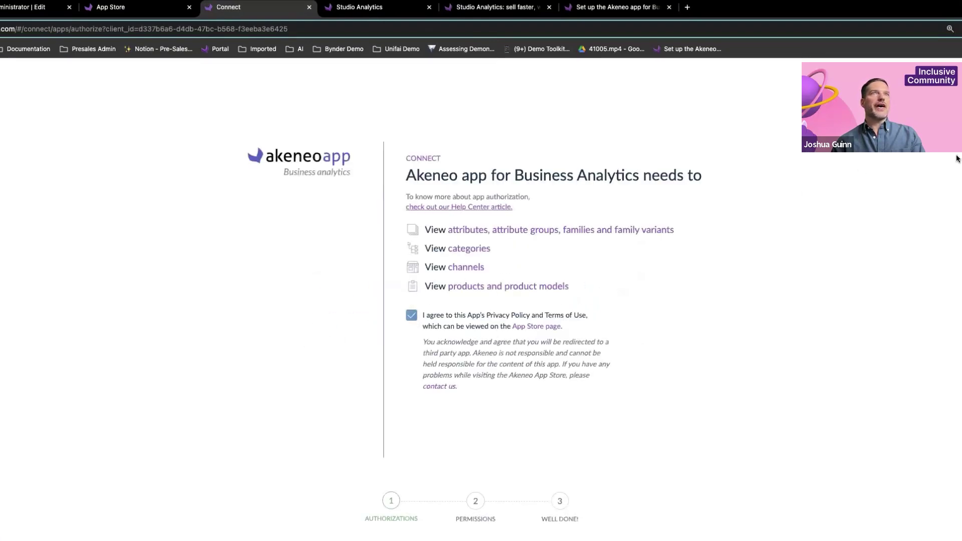
click(922, 100)
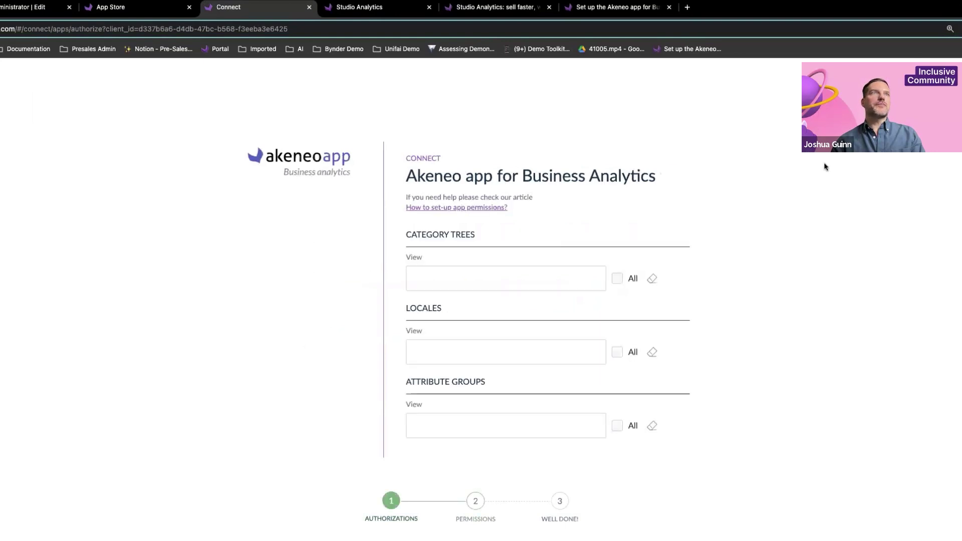
click(616, 279)
click(617, 352)
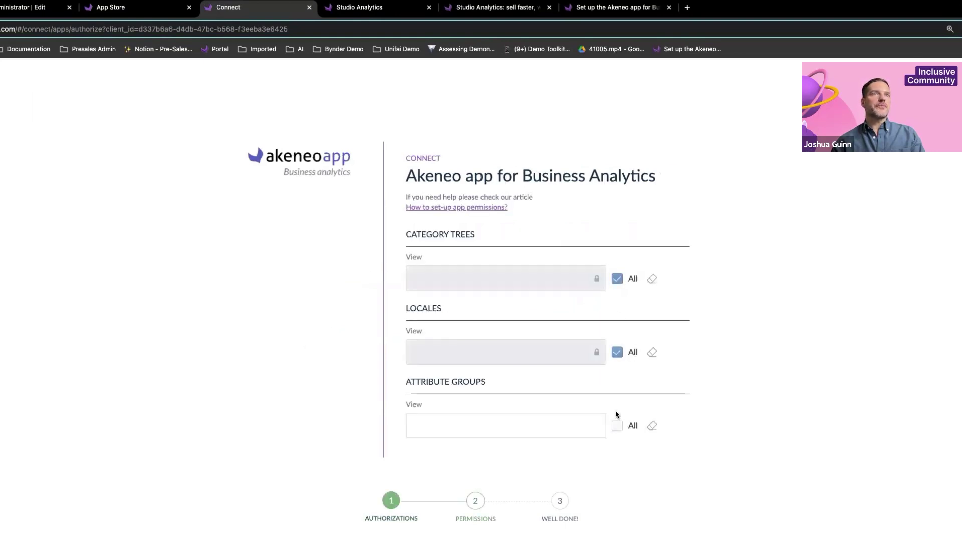
click(617, 425)
click(922, 100)
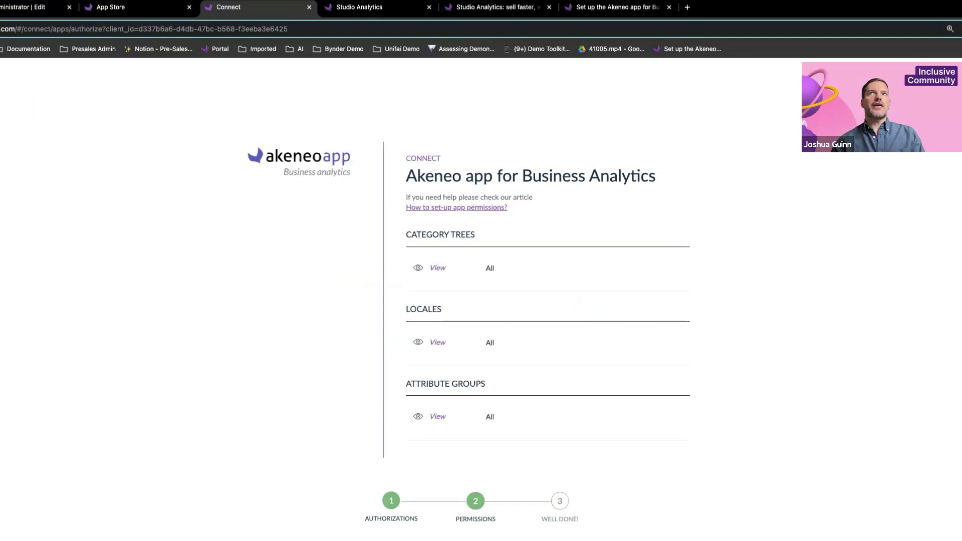
click(922, 100)
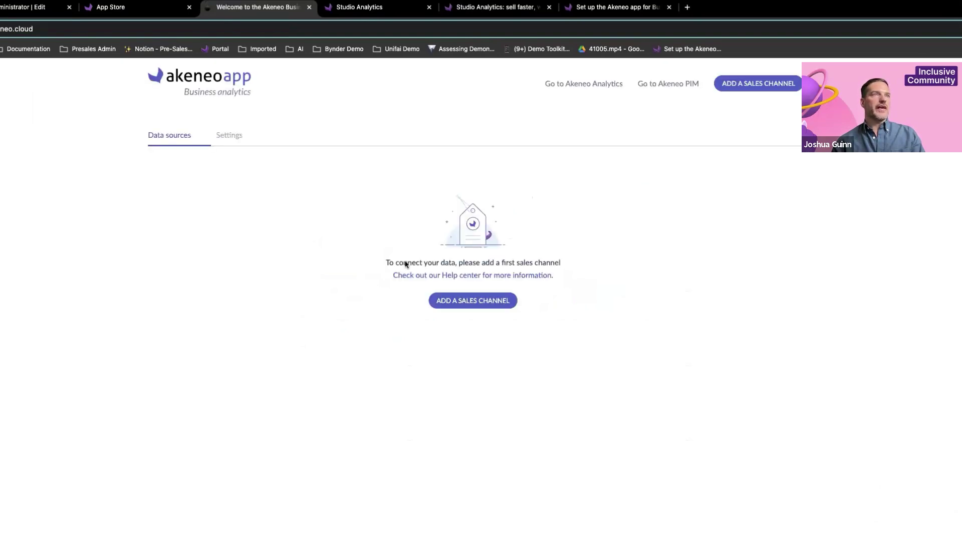
Step: Start a new sales channel with the data source name "US Website" and the PIM channel Ecommerce
click(449, 300)
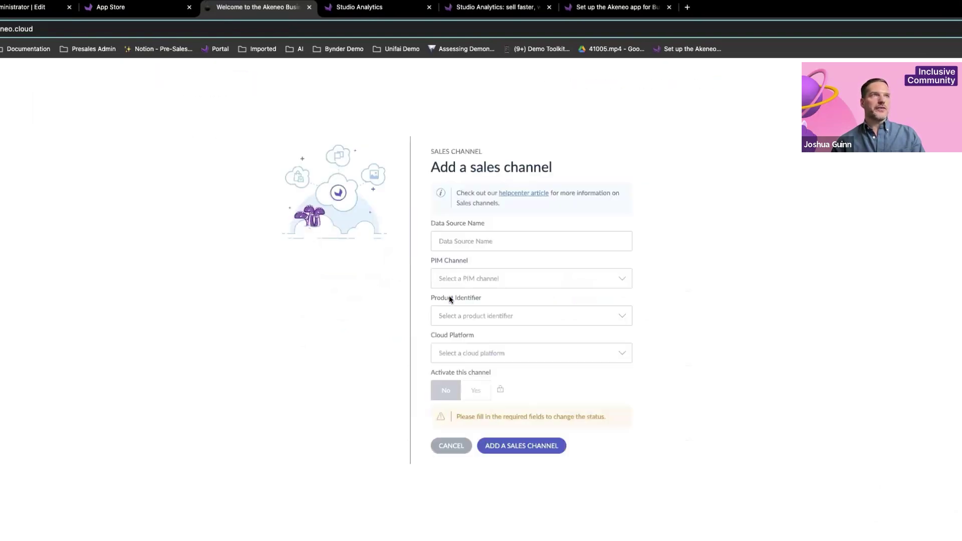
click(460, 242)
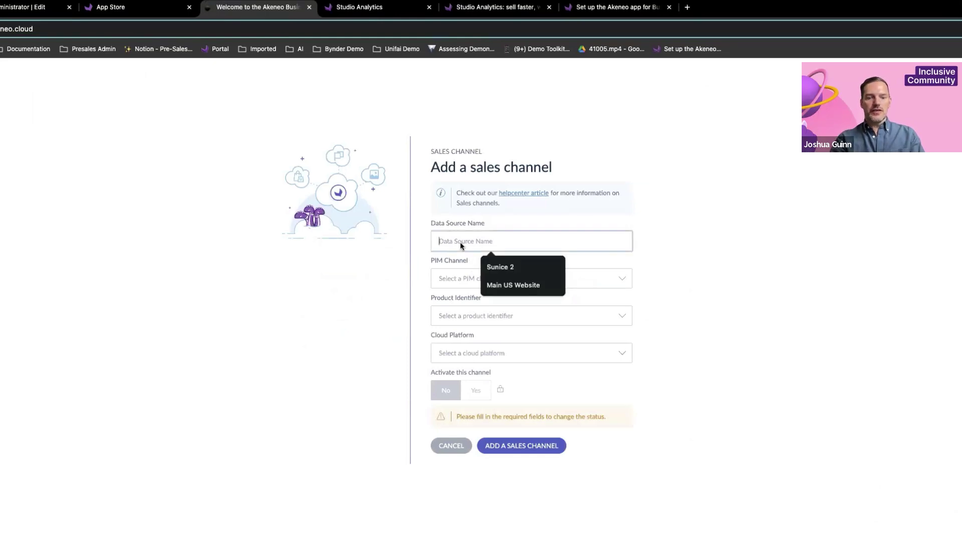
text(US Website)
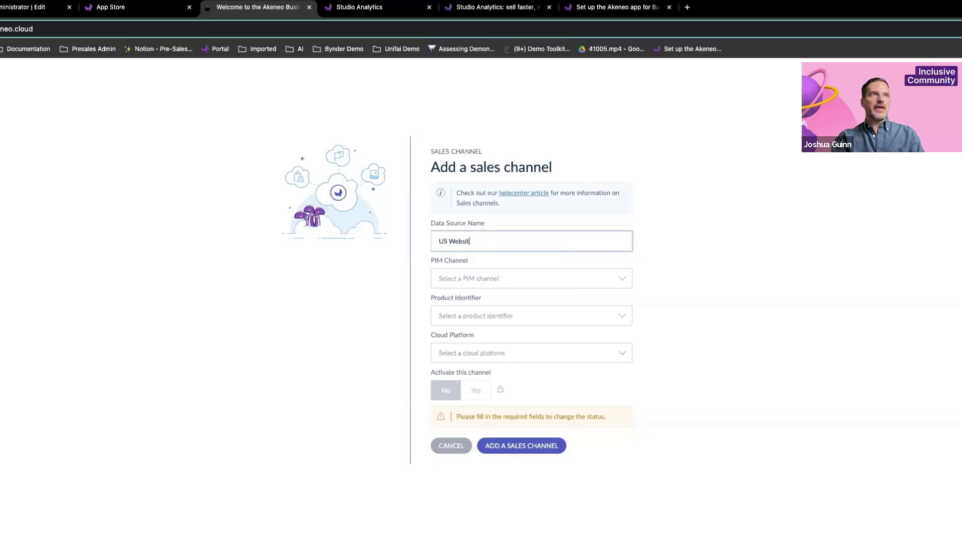
click(453, 278)
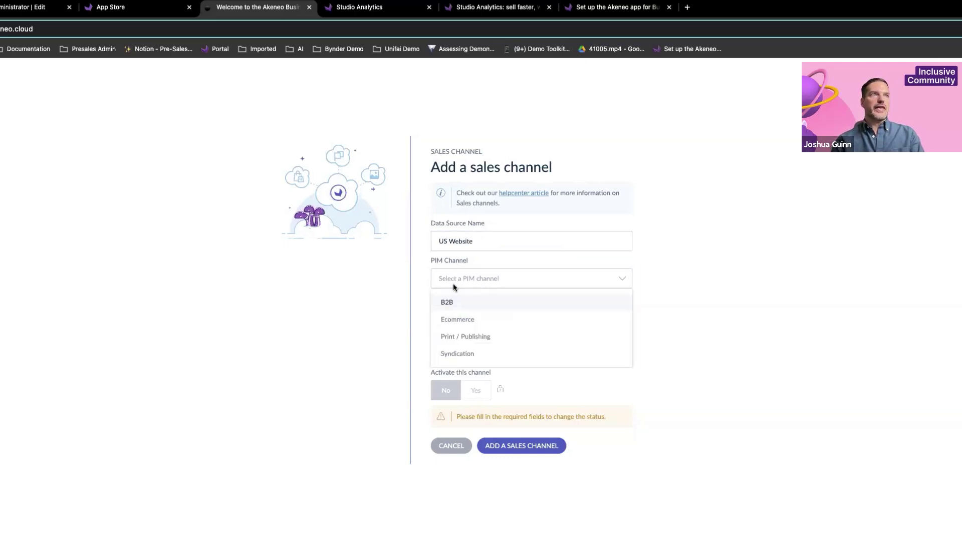
click(454, 319)
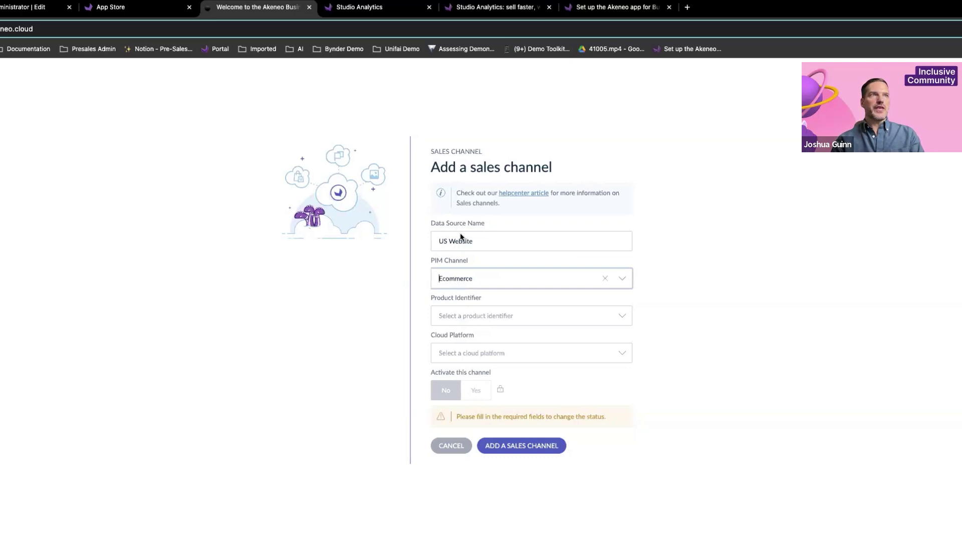
Step: Set the sales channel's product identifier to SKU and review the available cloud platforms without choosing one
click(462, 317)
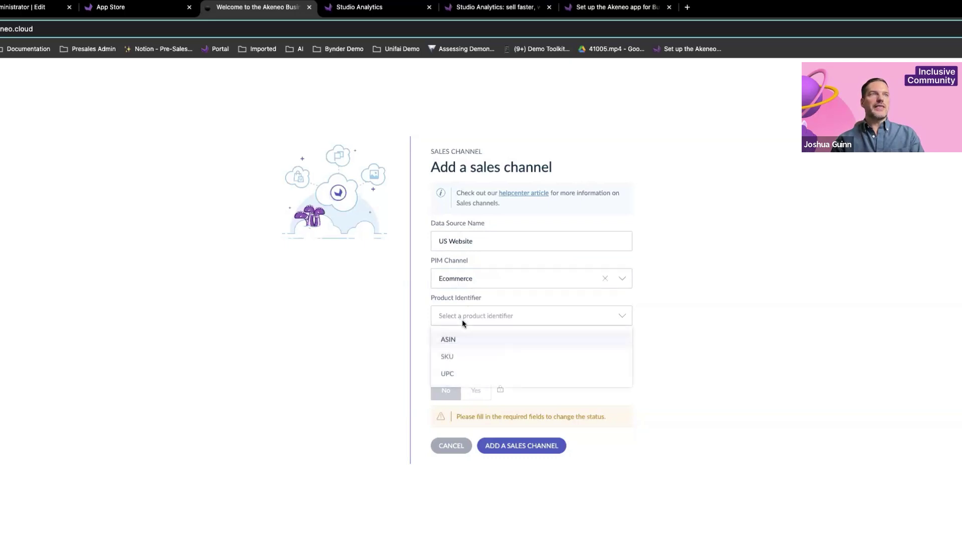
click(459, 357)
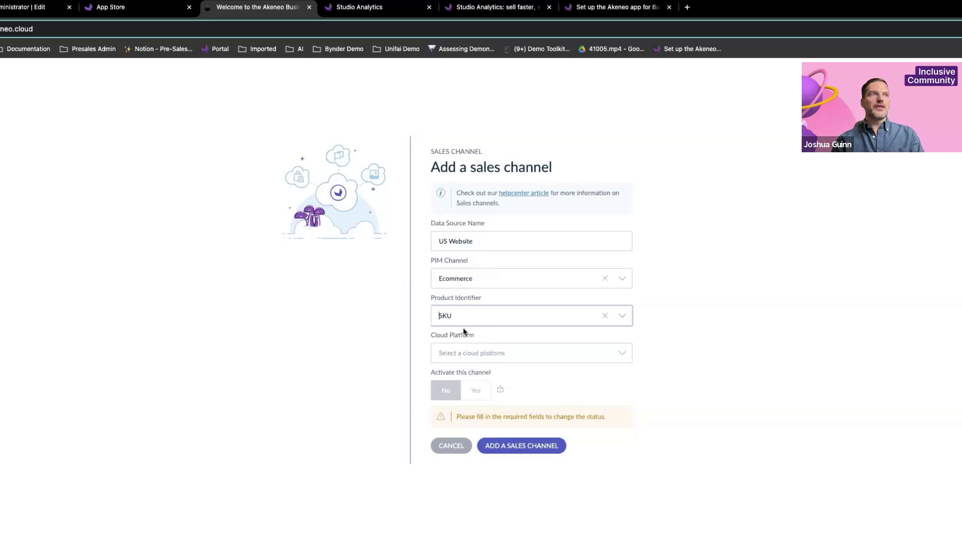
click(462, 352)
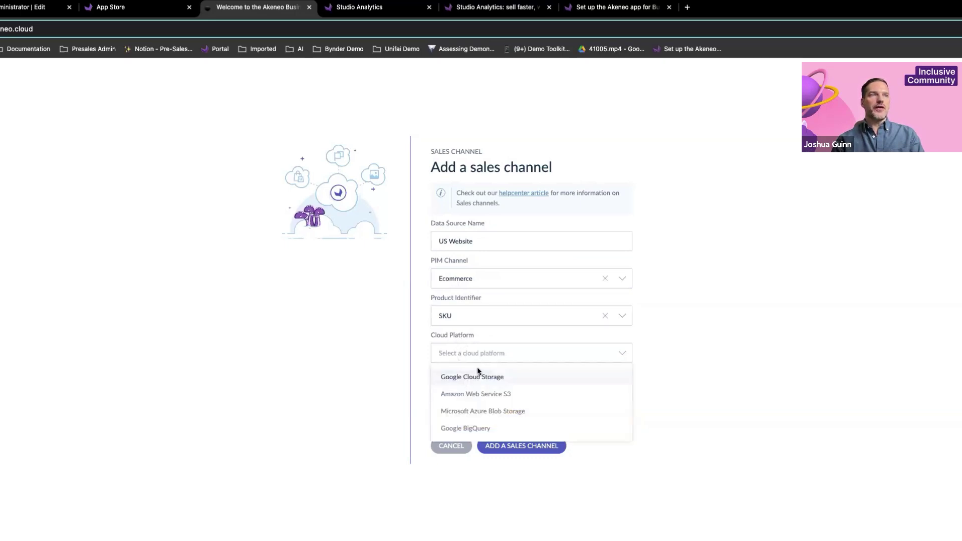
click(726, 324)
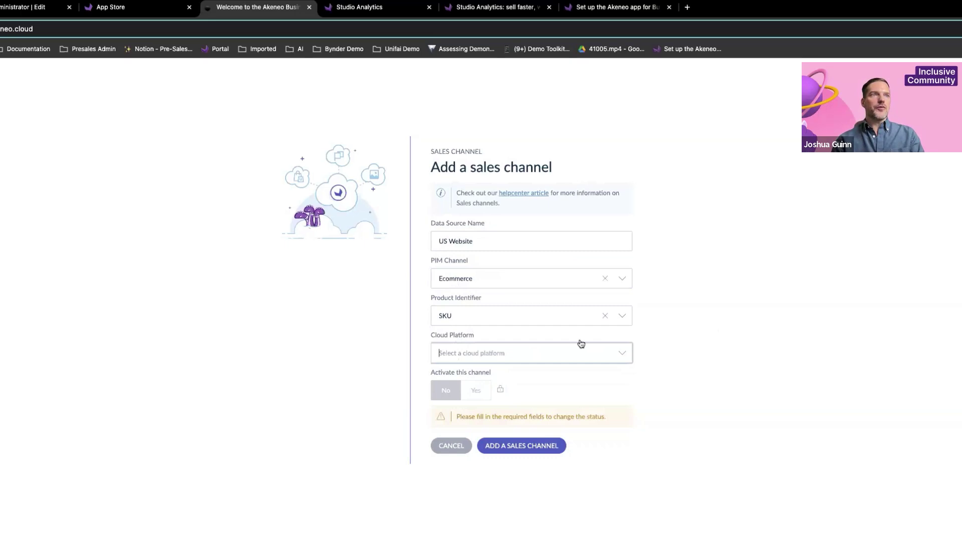
click(459, 354)
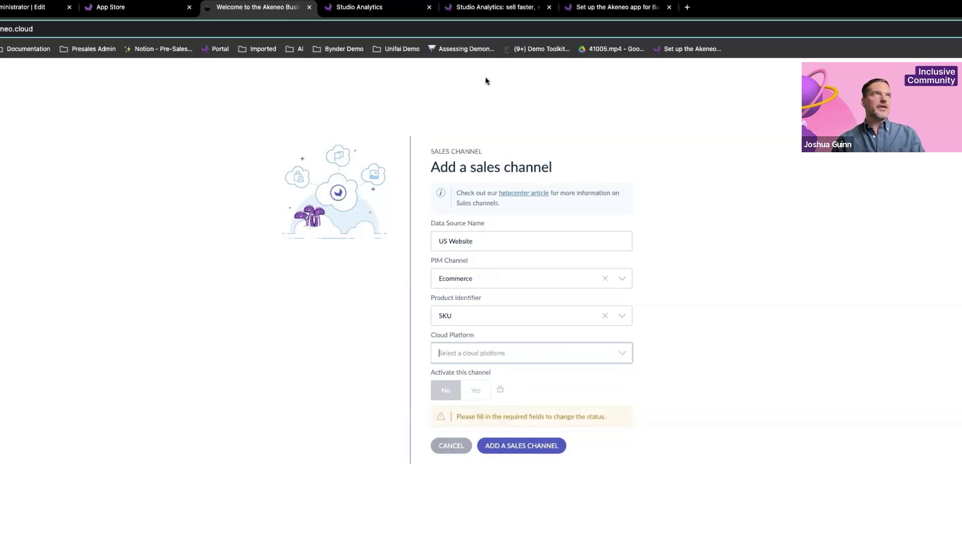
Step: View the Studio Analytics course lesson, its help article and the Business Analytics app setup guide, and return to the units sold dashboard
click(384, 11)
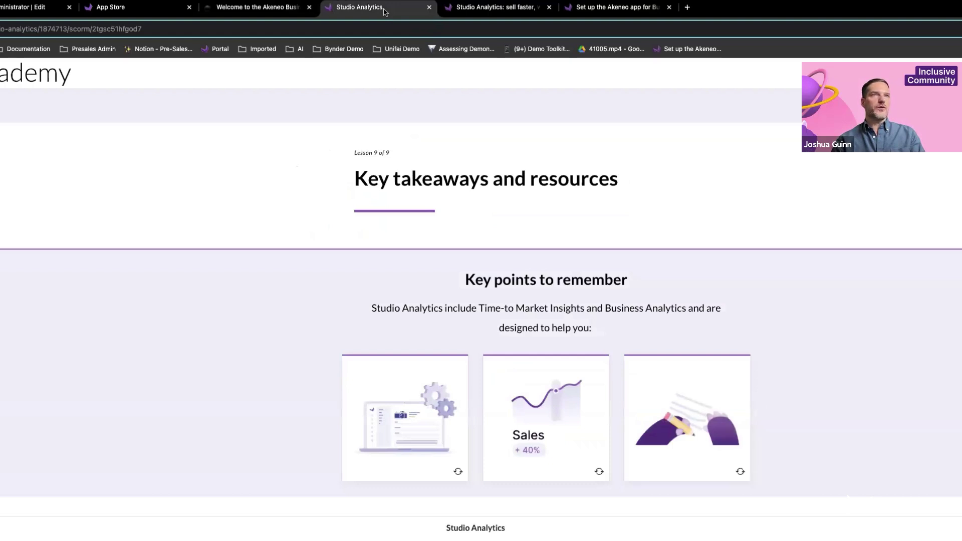
click(453, 10)
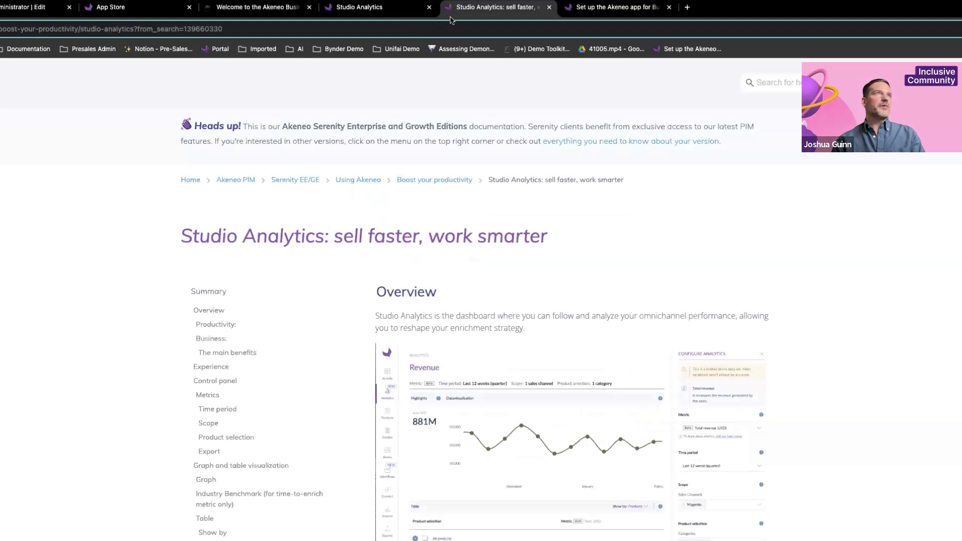
click(617, 8)
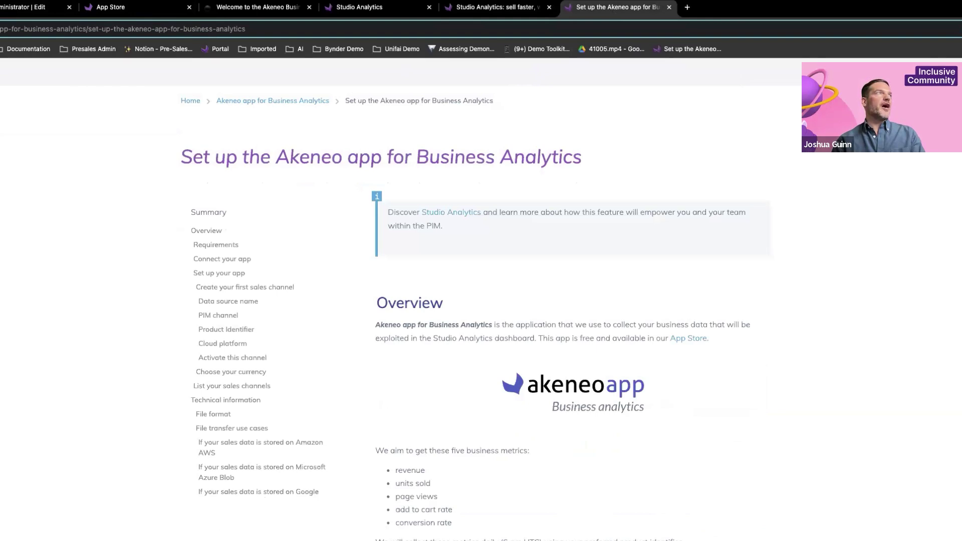
key(ctrl+Tab)
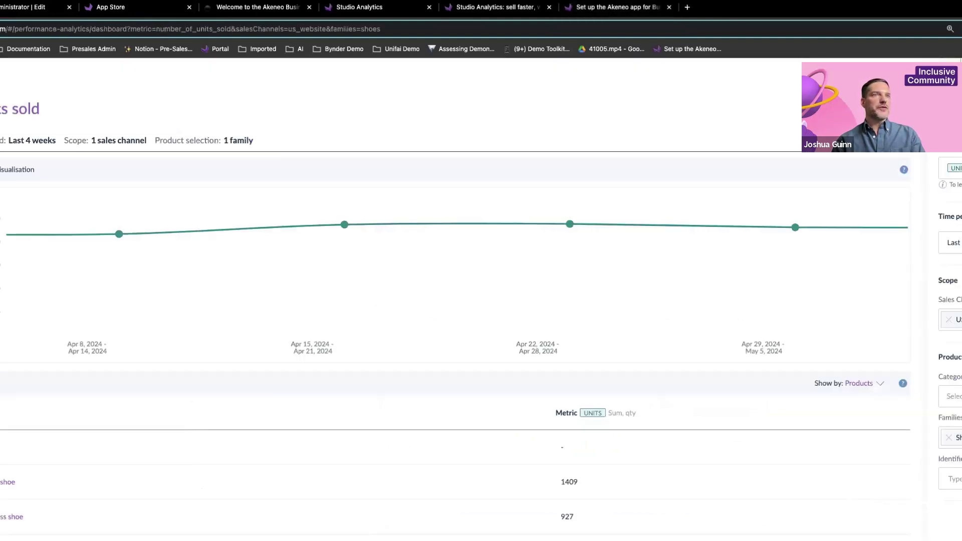